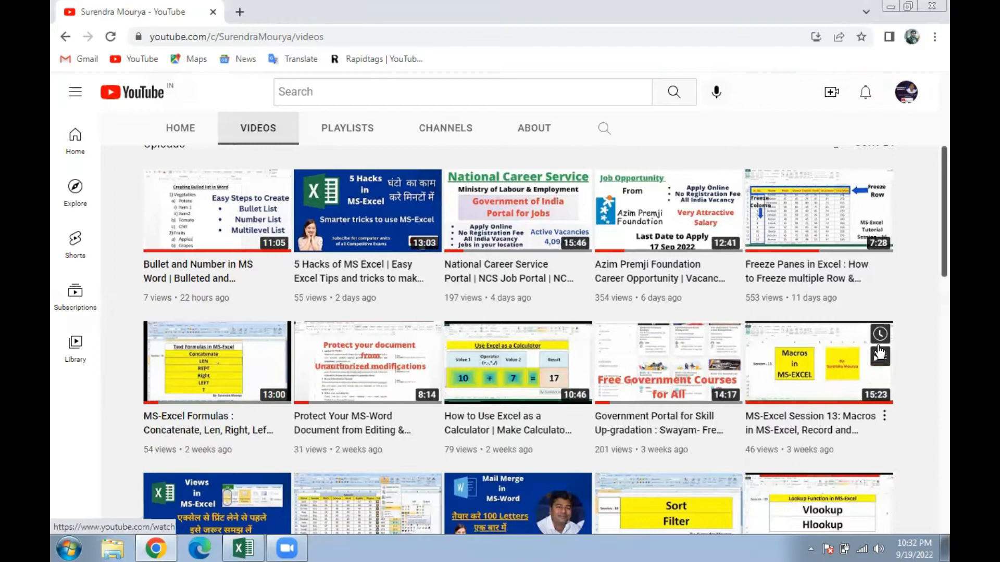
- Look through the uploaded videos on the YouTube channel page and return to the start of the list
{"action": "scroll", "coordinate": [929, 374], "scroll_direction": "down", "scroll_amount": 8}
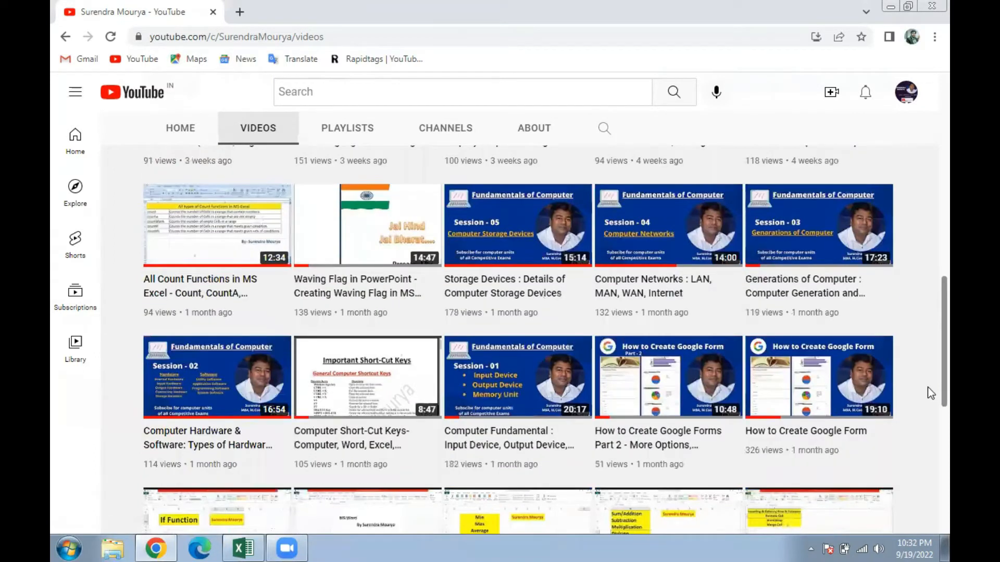
{"action": "scroll", "coordinate": [927, 386], "scroll_direction": "down", "scroll_amount": 1}
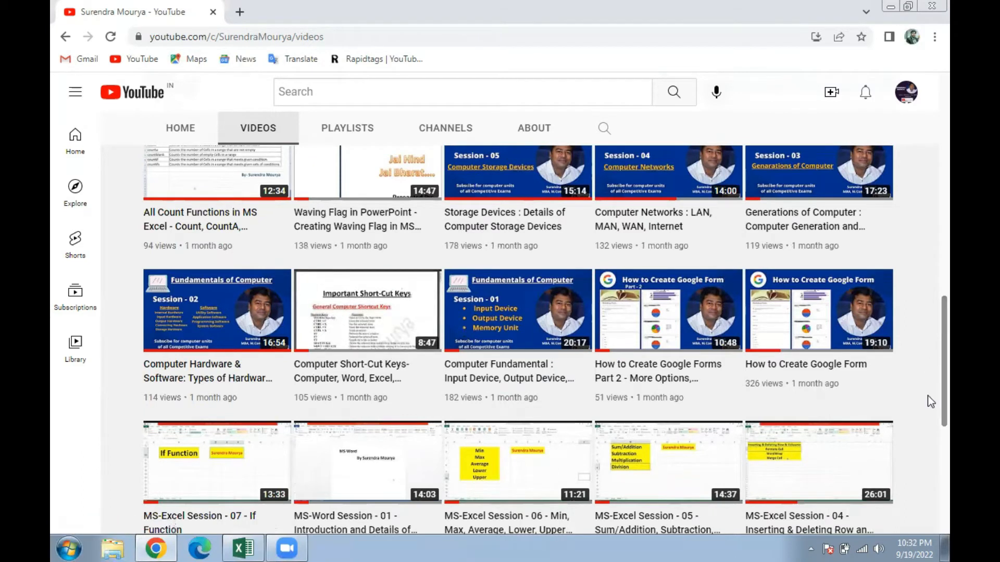
{"action": "scroll", "coordinate": [927, 396], "scroll_direction": "down", "scroll_amount": 3}
{"action": "scroll", "coordinate": [927, 423], "scroll_direction": "down", "scroll_amount": 4}
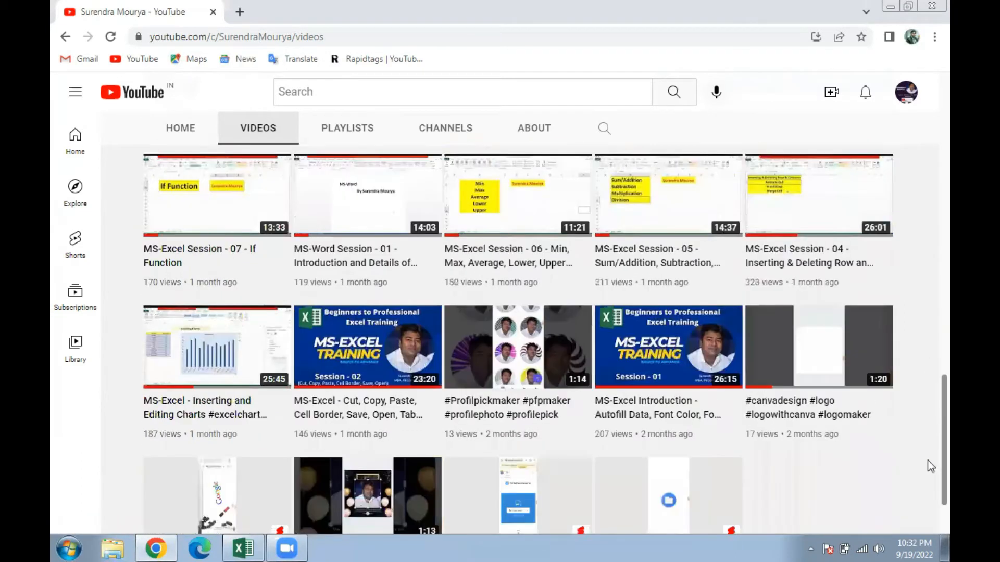
{"action": "scroll", "coordinate": [928, 229], "scroll_direction": "up", "scroll_amount": 5}
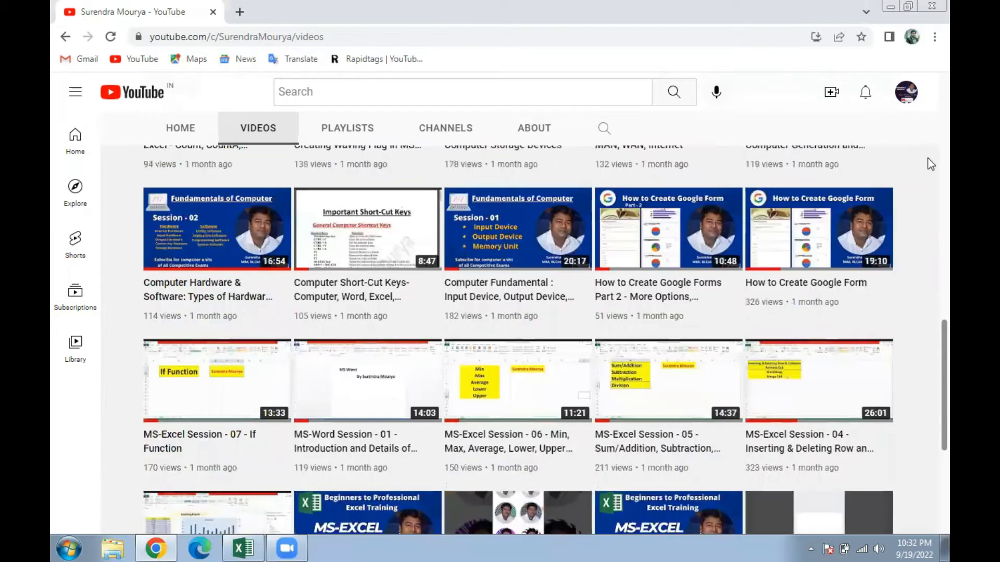
{"action": "scroll", "coordinate": [927, 157], "scroll_direction": "up", "scroll_amount": 10}
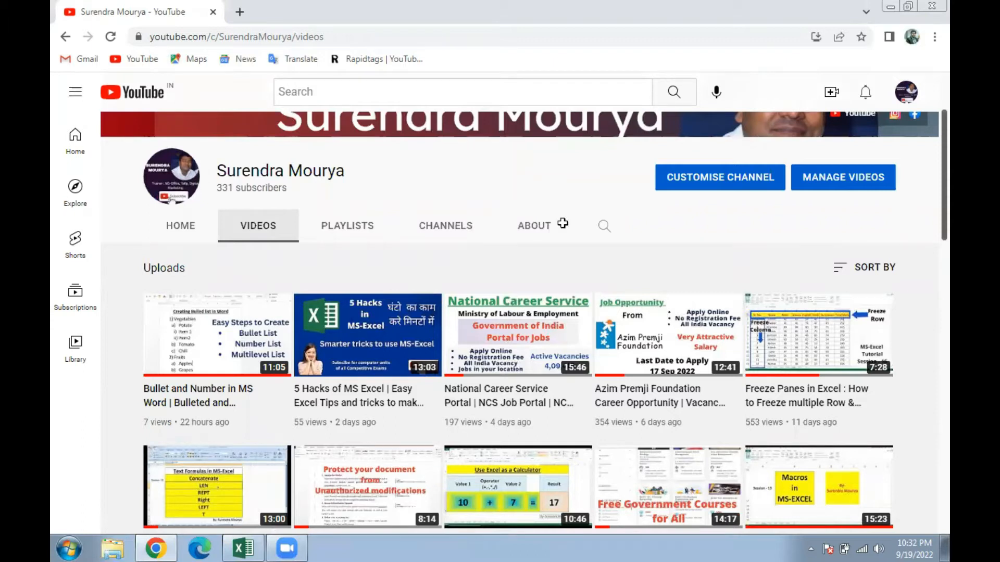
- Switch to the ExcelTraining workbook in Excel and enlarge the Sheet11 view to 140%
{"action": "key", "text": "alt+Tab"}
{"action": "left_click", "coordinate": [355, 236]}
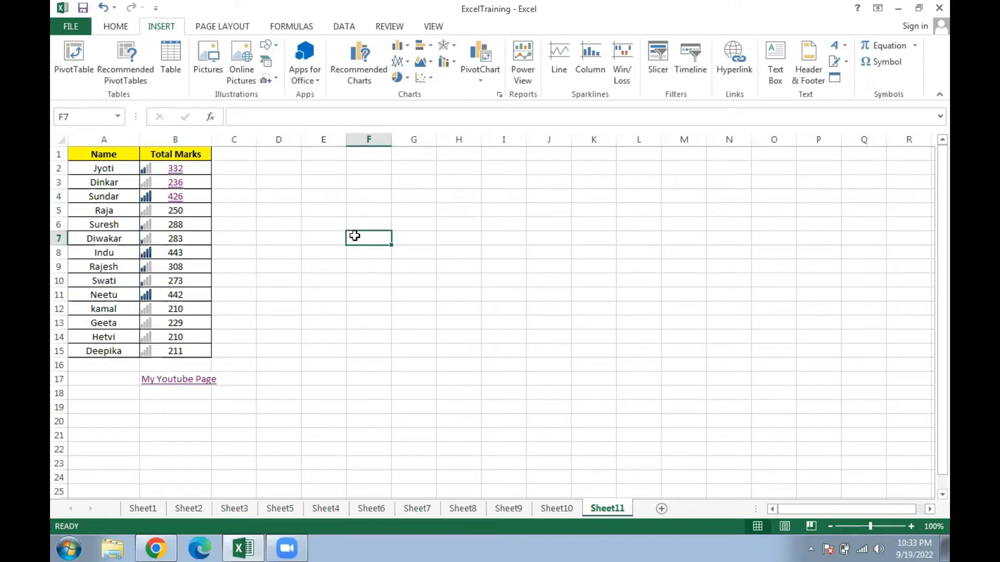
{"action": "left_click", "coordinate": [911, 526]}
{"action": "left_click", "coordinate": [911, 526]}
{"action": "left_click", "coordinate": [911, 526]}
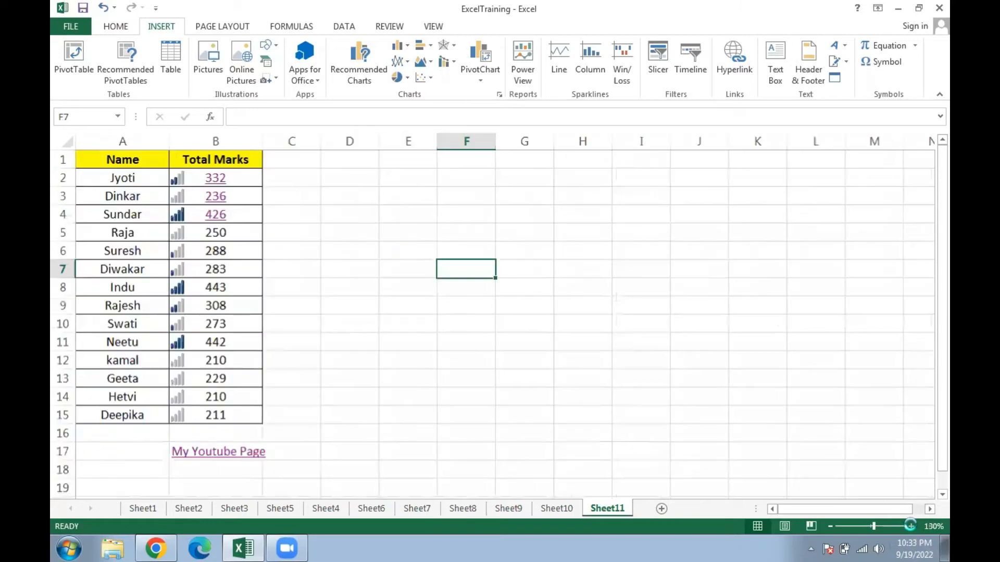
{"action": "left_click", "coordinate": [442, 394]}
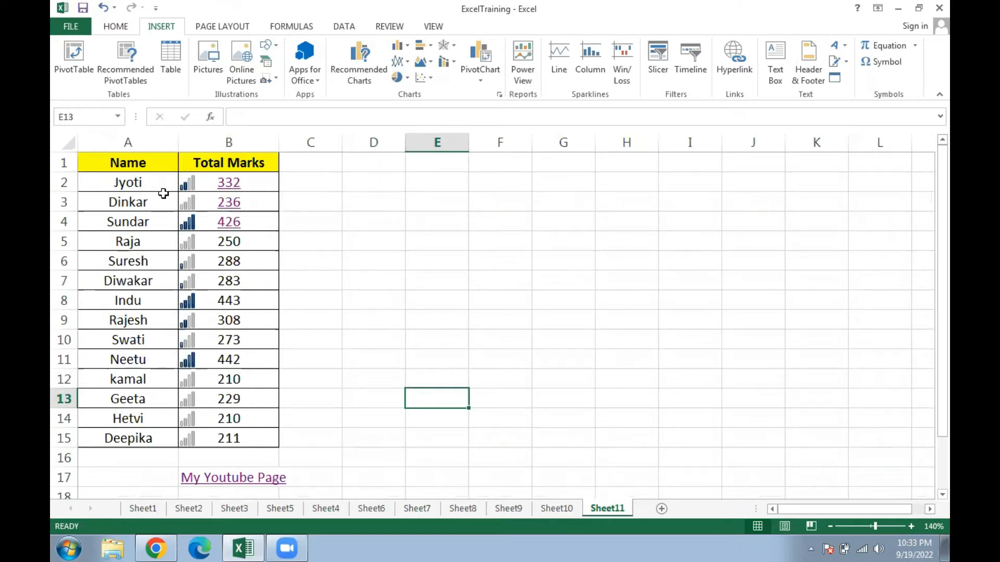
- Test the hyperlink in cell B2 by following it to Sheet6, and return to Sheet11
{"action": "left_click", "coordinate": [230, 185]}
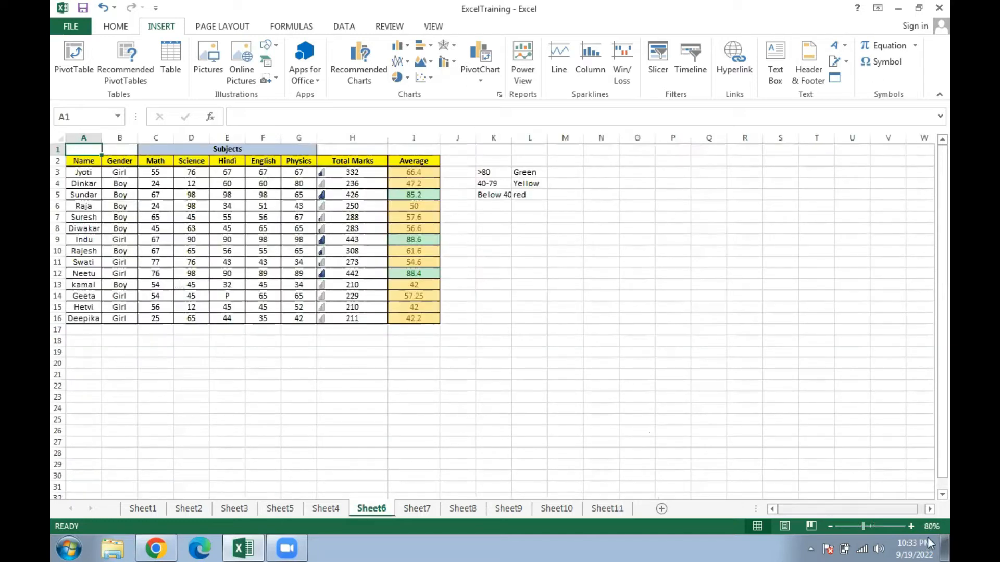
{"action": "left_click", "coordinate": [911, 527]}
{"action": "left_click", "coordinate": [910, 527]}
{"action": "left_click", "coordinate": [911, 526]}
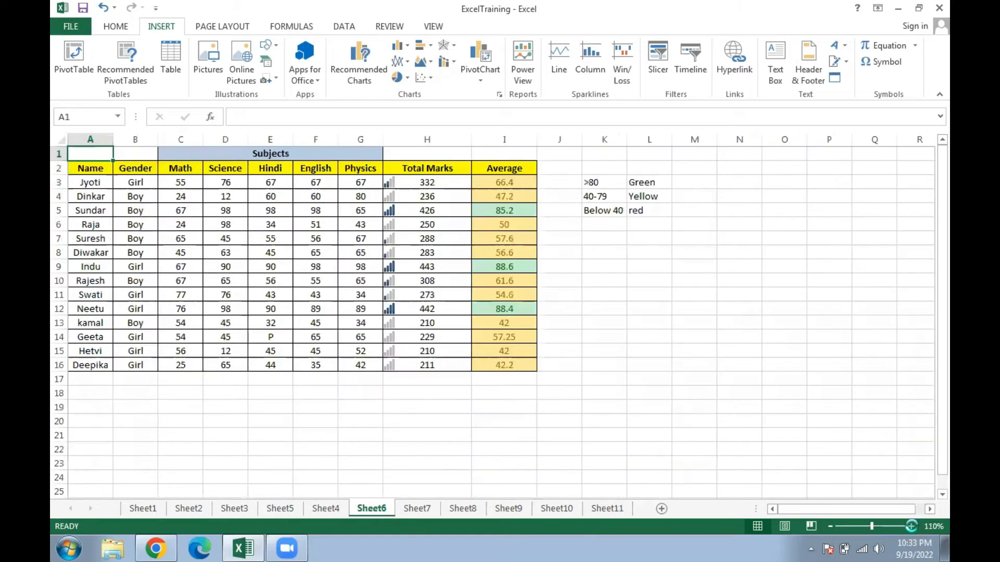
{"action": "scroll", "coordinate": [828, 435], "scroll_direction": "up", "scroll_amount": 2}
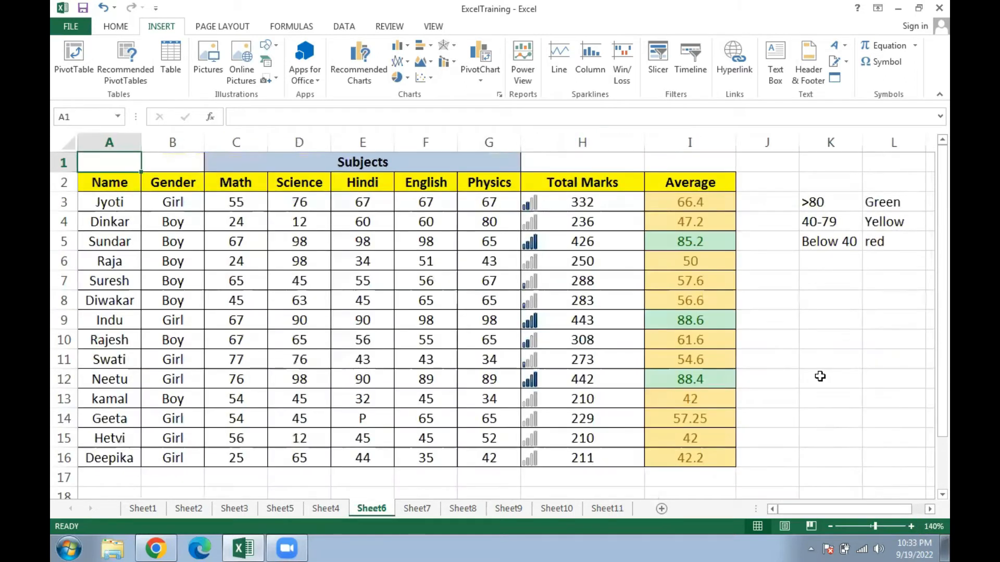
{"action": "left_click", "coordinate": [820, 376]}
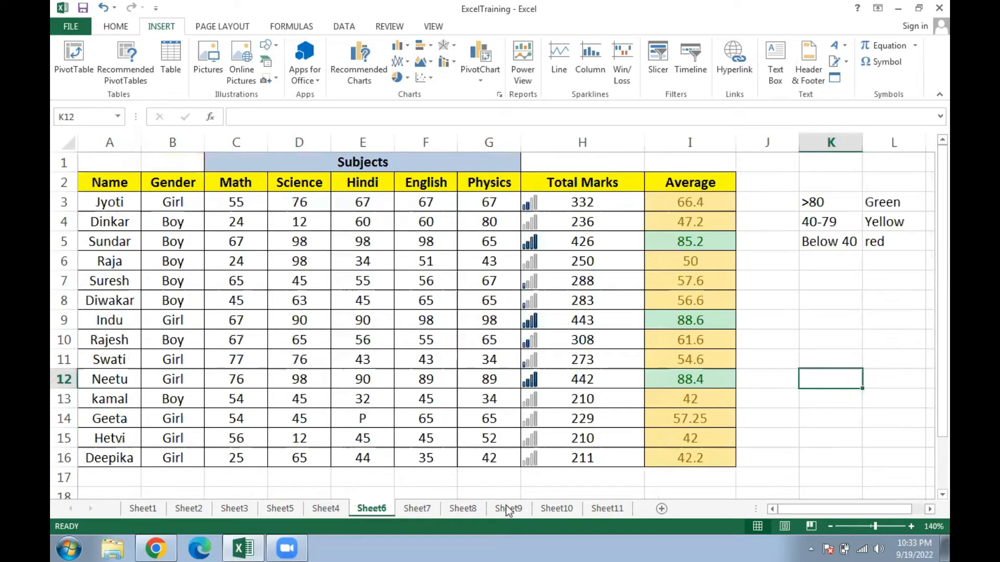
{"action": "left_click", "coordinate": [606, 509]}
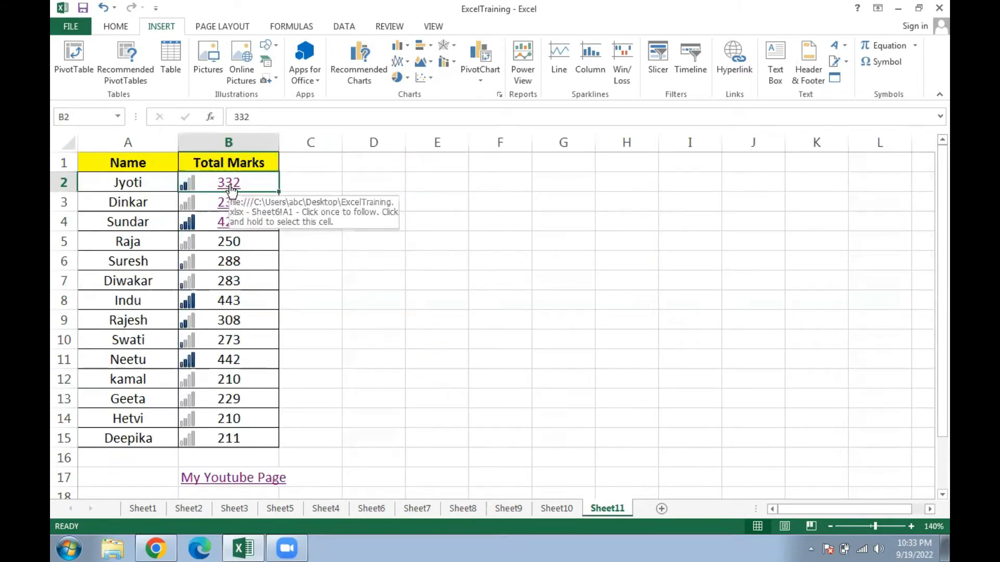
{"action": "left_click", "coordinate": [230, 185]}
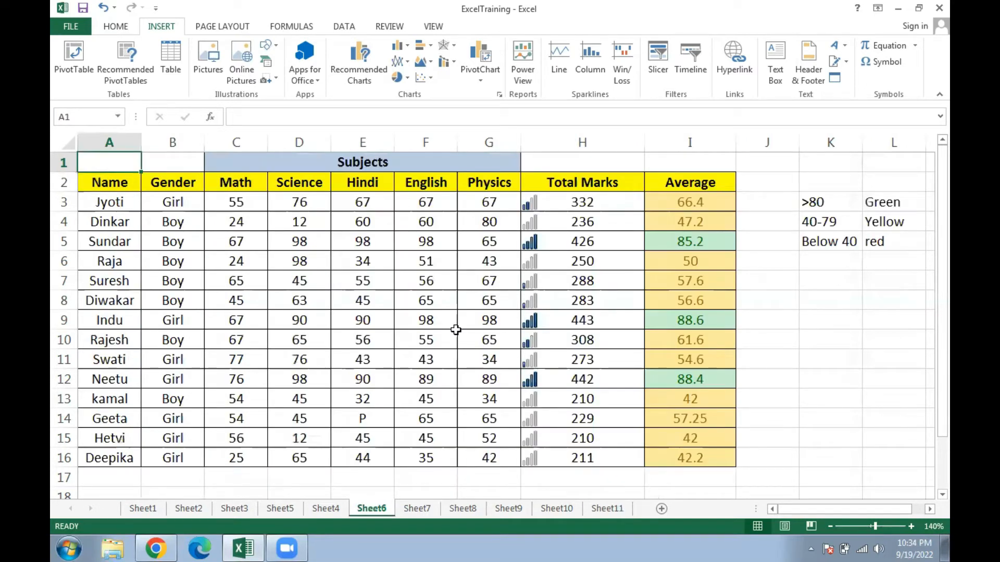
{"action": "left_click", "coordinate": [606, 509]}
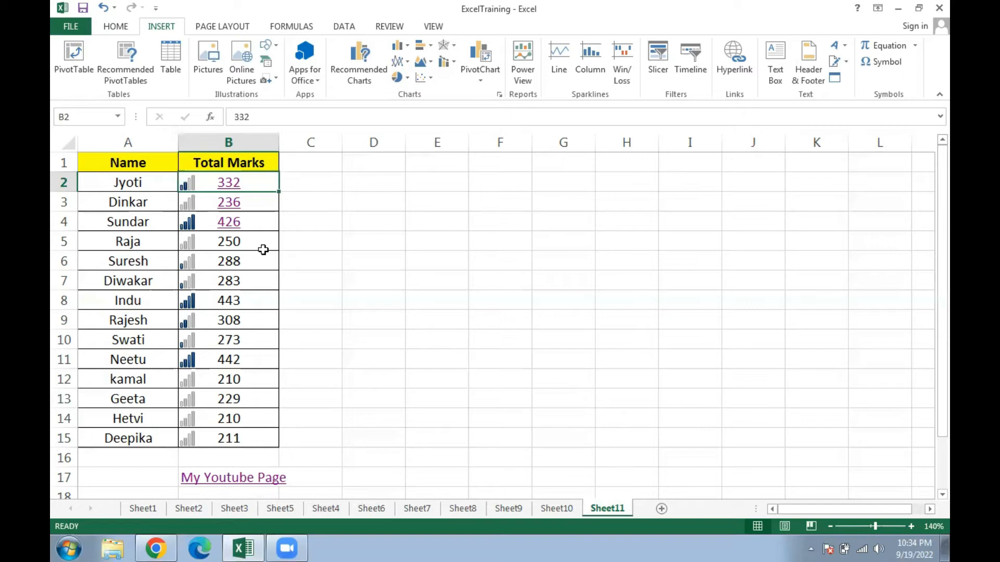
- Test the hyperlink in cell B3 by following it to Sheet4, and return to Sheet11
{"action": "left_click", "coordinate": [230, 205]}
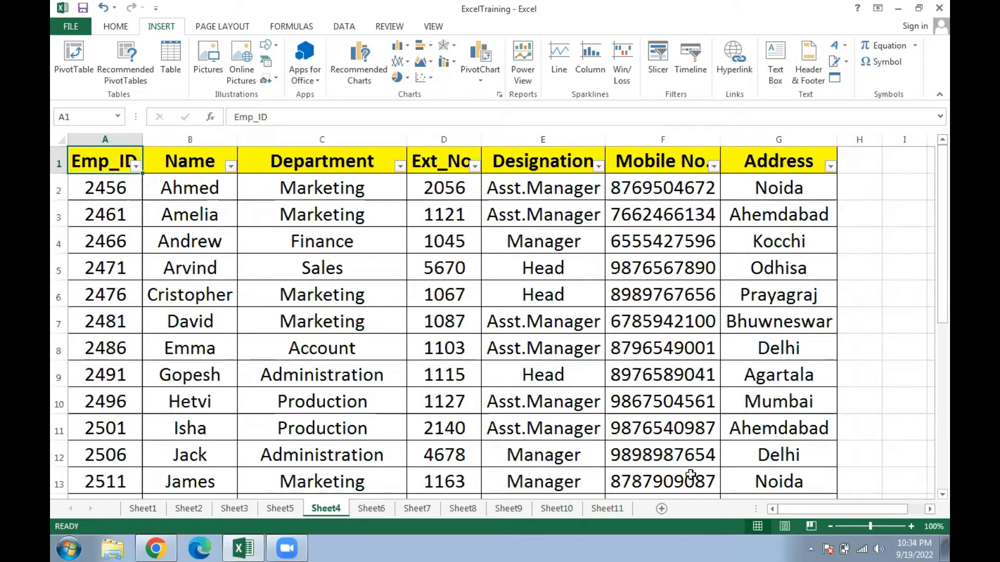
{"action": "left_click", "coordinate": [607, 508]}
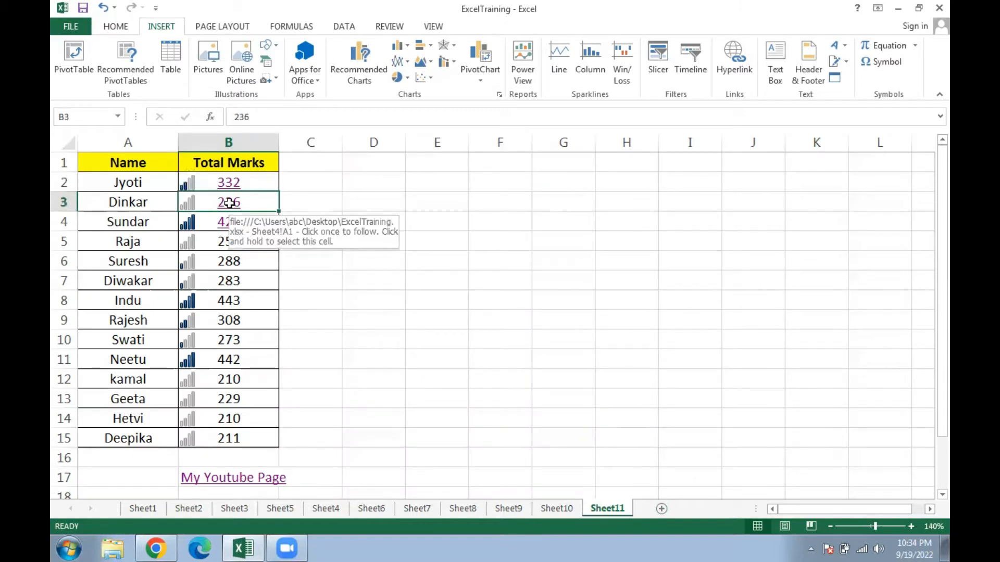
{"action": "left_click", "coordinate": [229, 203]}
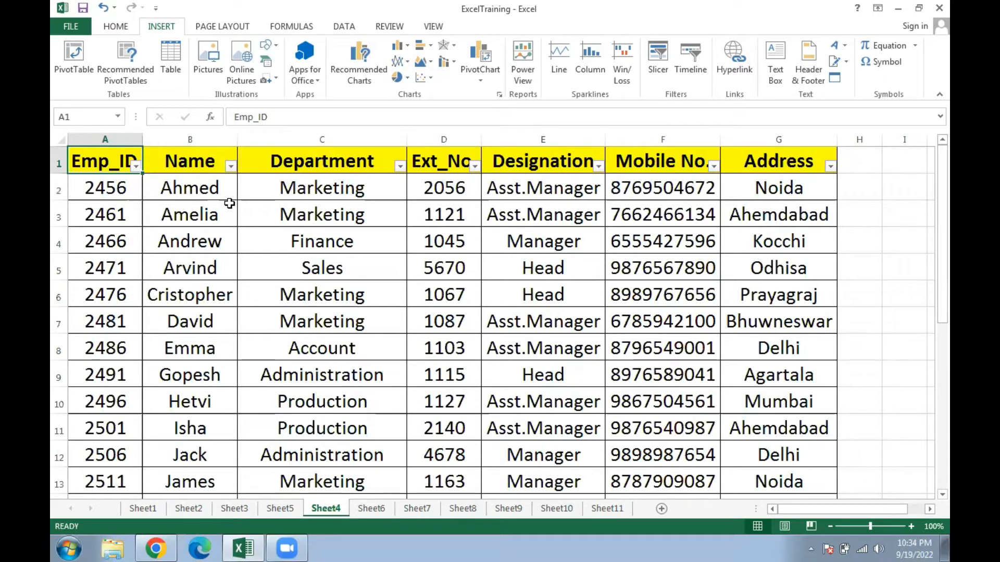
{"action": "left_click", "coordinate": [607, 509]}
{"action": "left_click", "coordinate": [353, 325]}
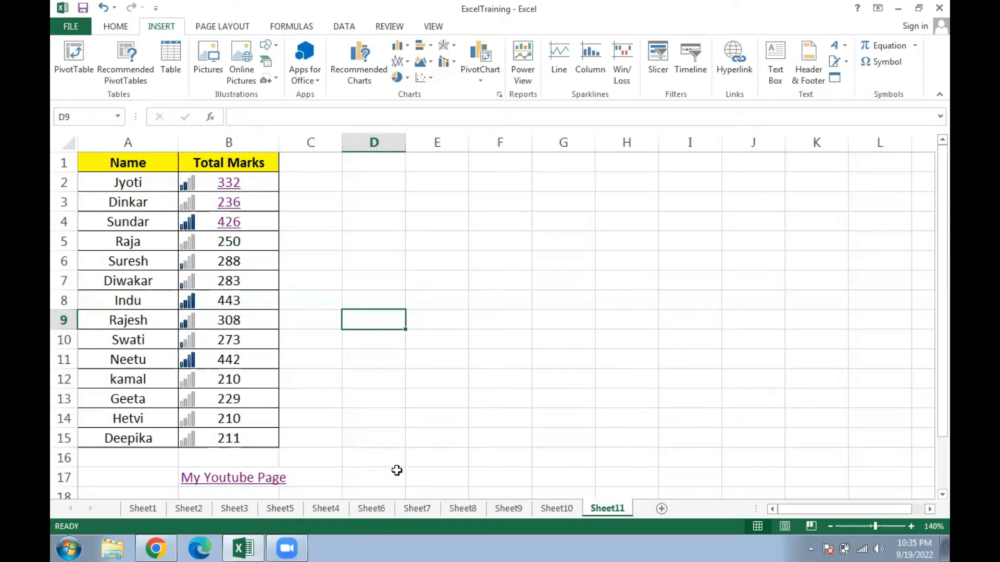
- Open the picture linked from "My Youtube Page" in cell B17, and close it to return to the worksheet
{"action": "left_click", "coordinate": [245, 479]}
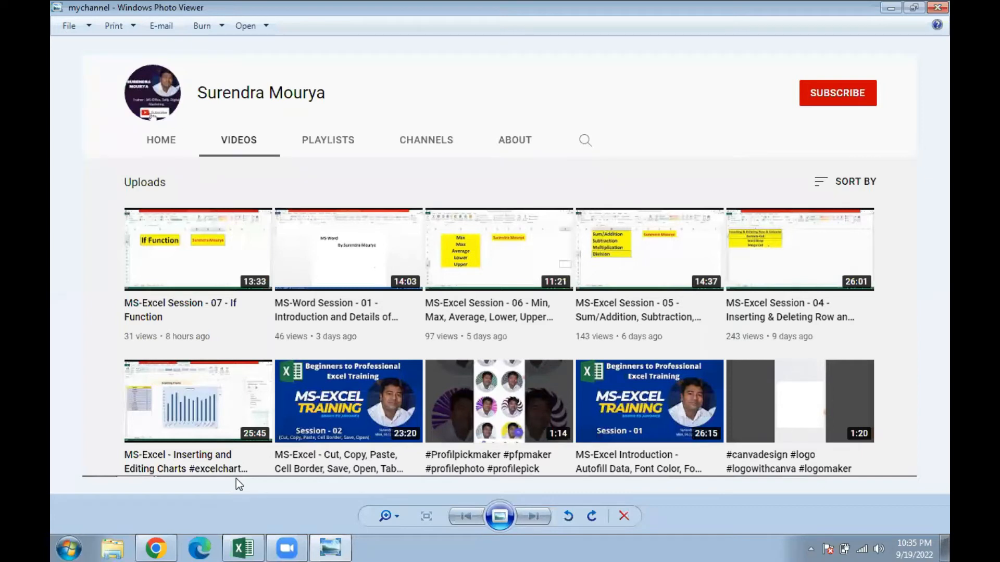
{"action": "left_click", "coordinate": [936, 8]}
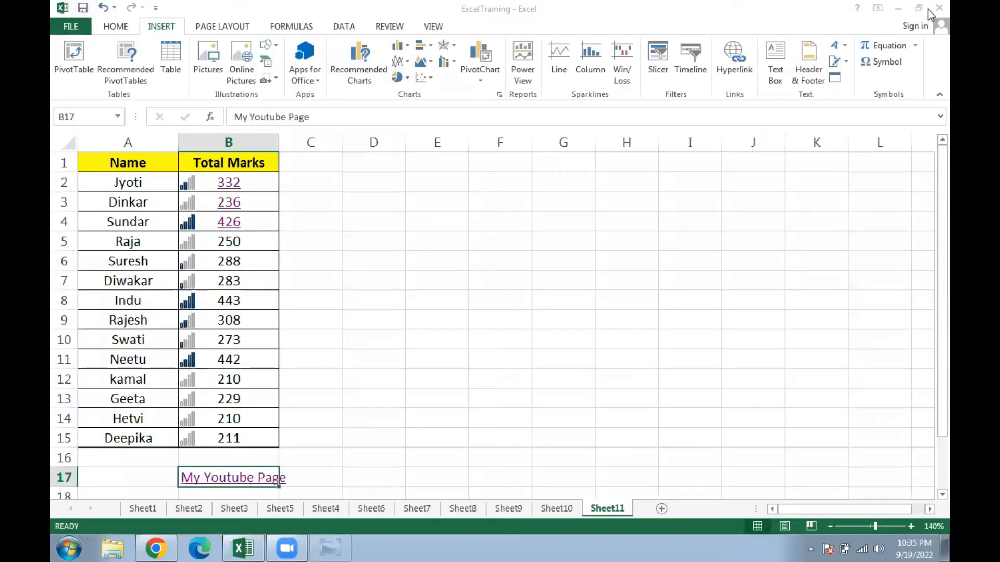
{"action": "left_click", "coordinate": [414, 324]}
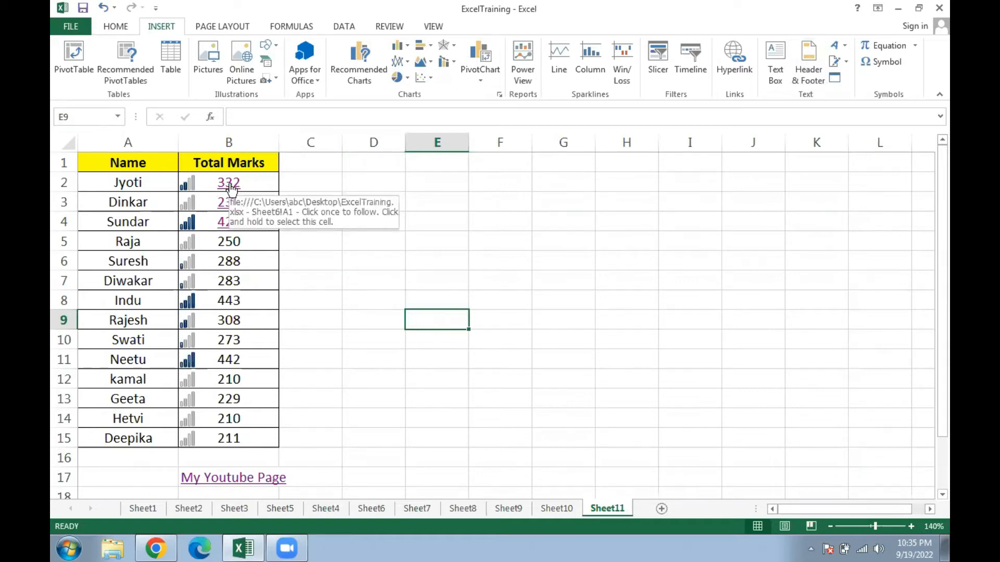
{"action": "left_click", "coordinate": [336, 272]}
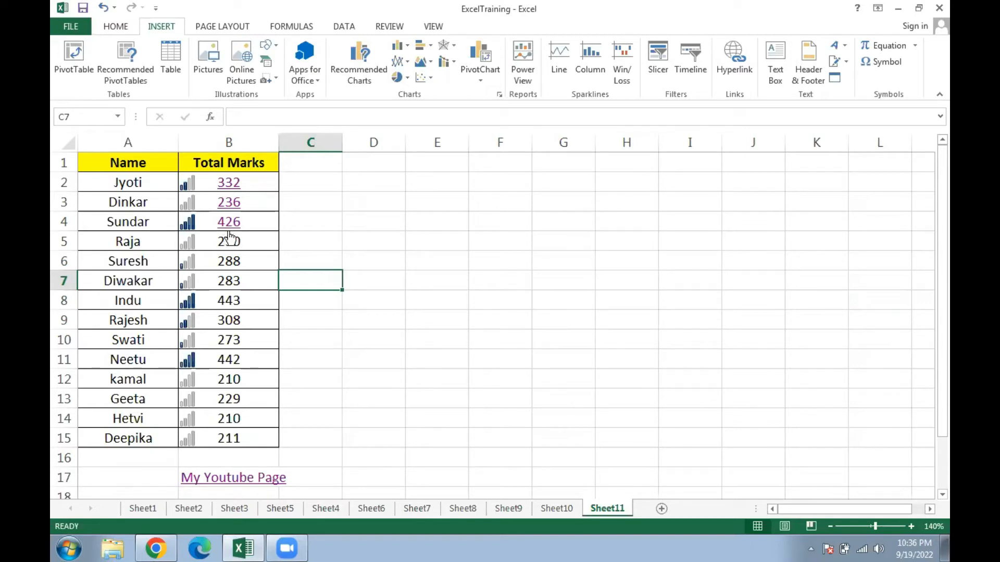
{"action": "mouse_move", "coordinate": [232, 224]}
{"action": "left_click", "coordinate": [228, 242]}
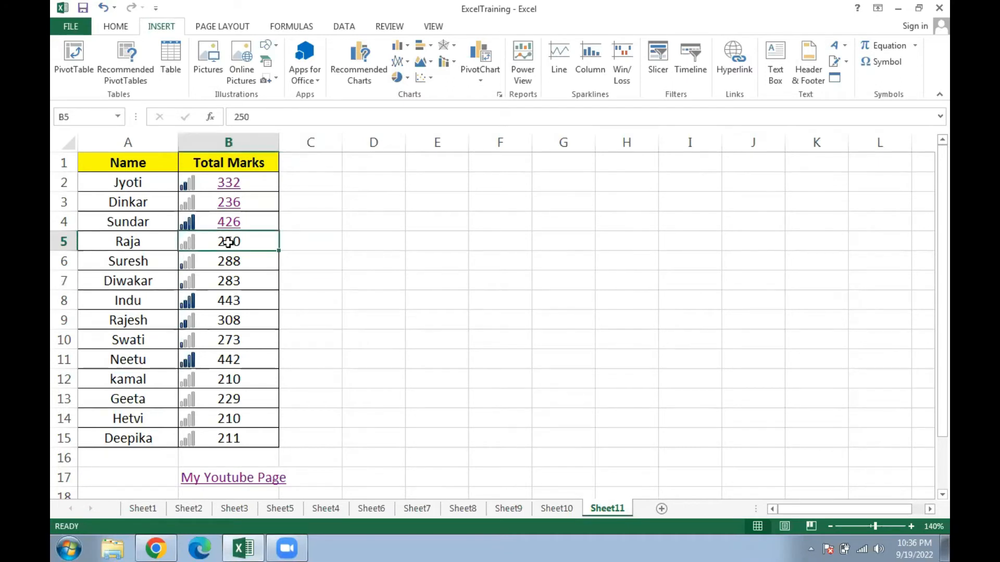
{"action": "left_click", "coordinate": [230, 262]}
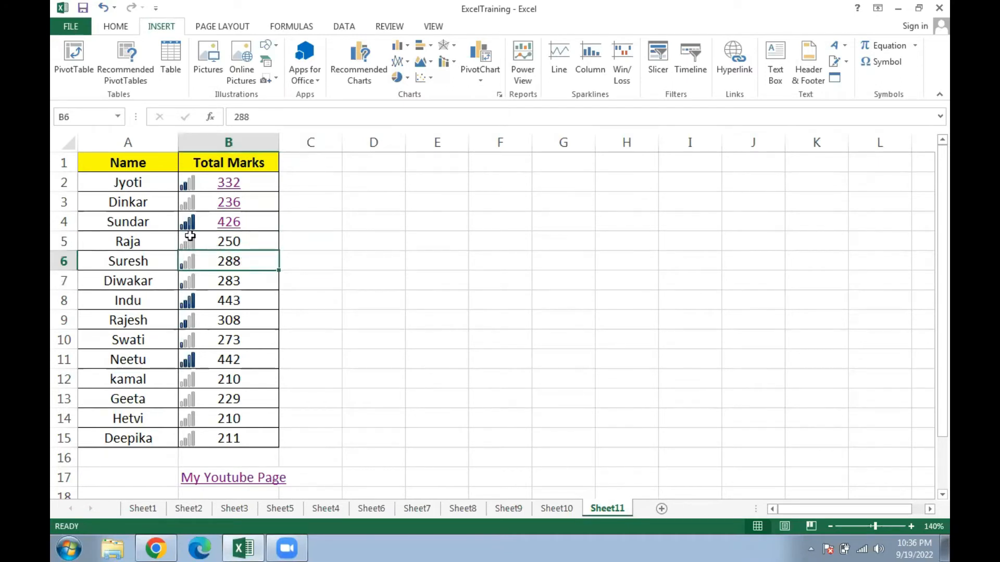
{"action": "left_click", "coordinate": [128, 244]}
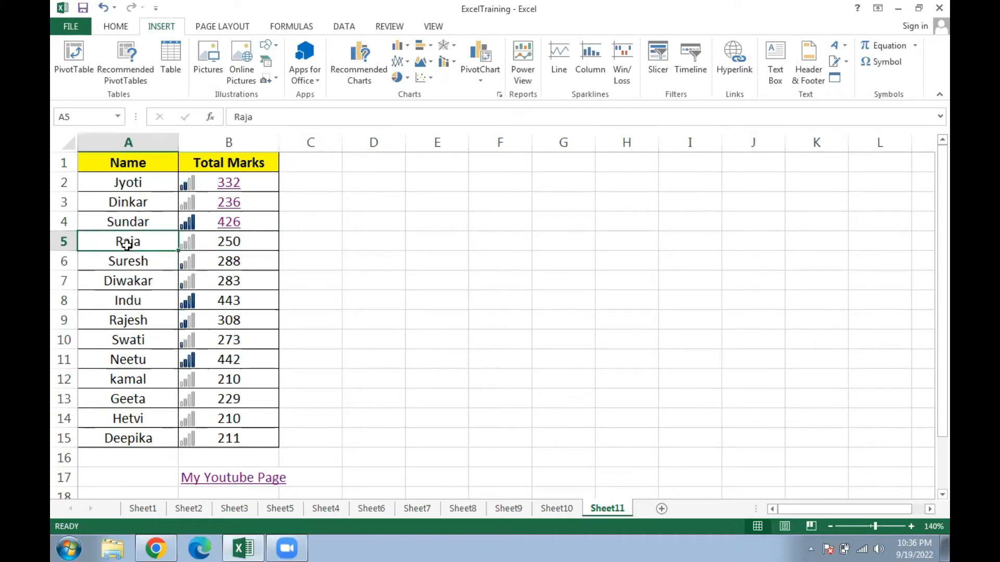
{"action": "left_click", "coordinate": [233, 241]}
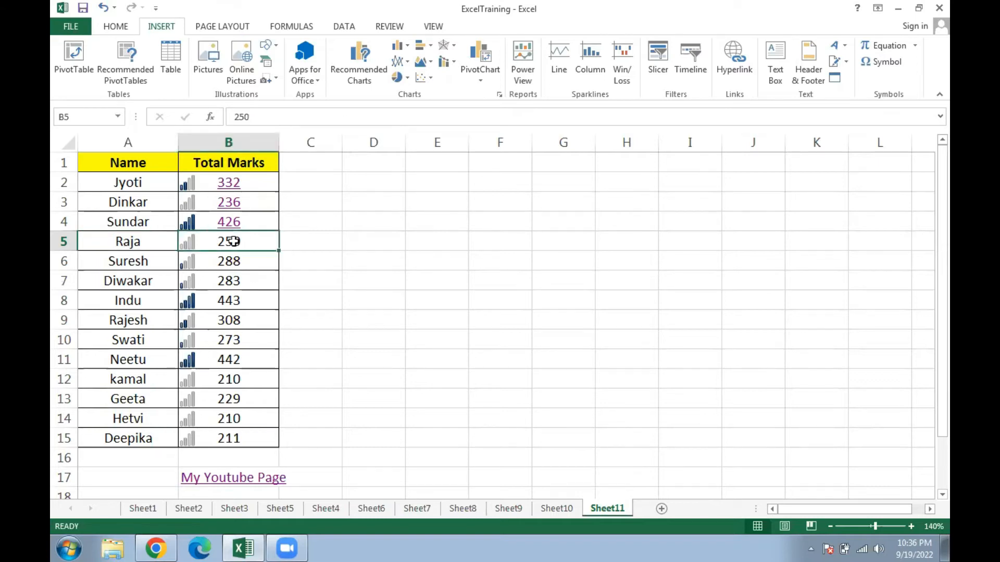
{"action": "left_click", "coordinate": [329, 260]}
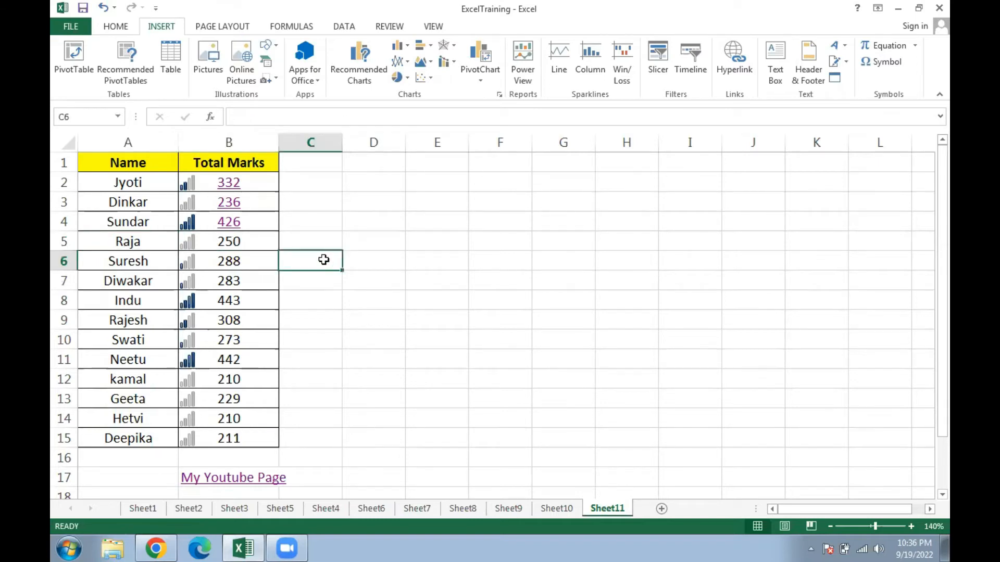
- Review the Insert Hyperlink link types for cell B5, from existing file to e-mail address, and close the dialog without adding a link
{"action": "left_click", "coordinate": [239, 244]}
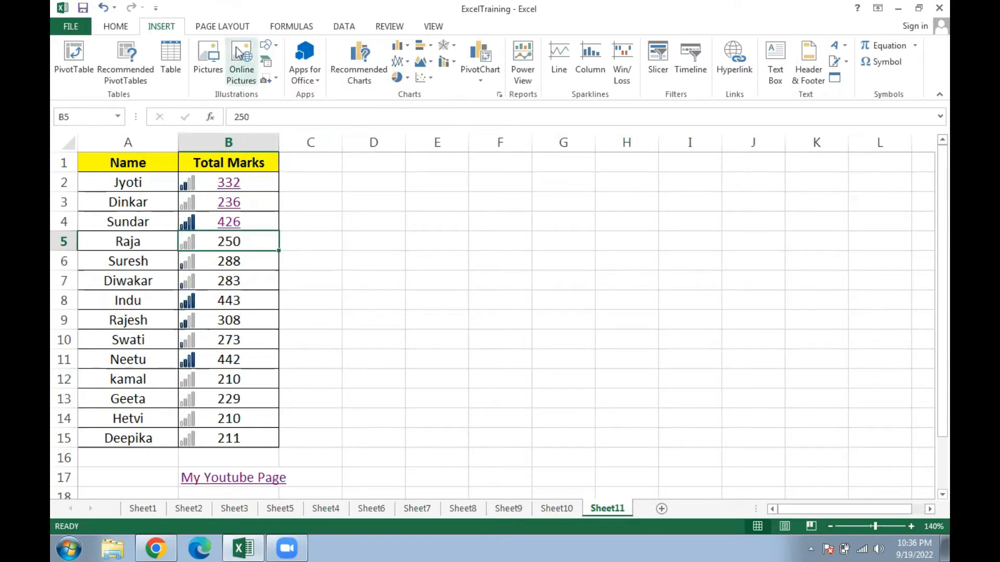
{"action": "left_click", "coordinate": [743, 66]}
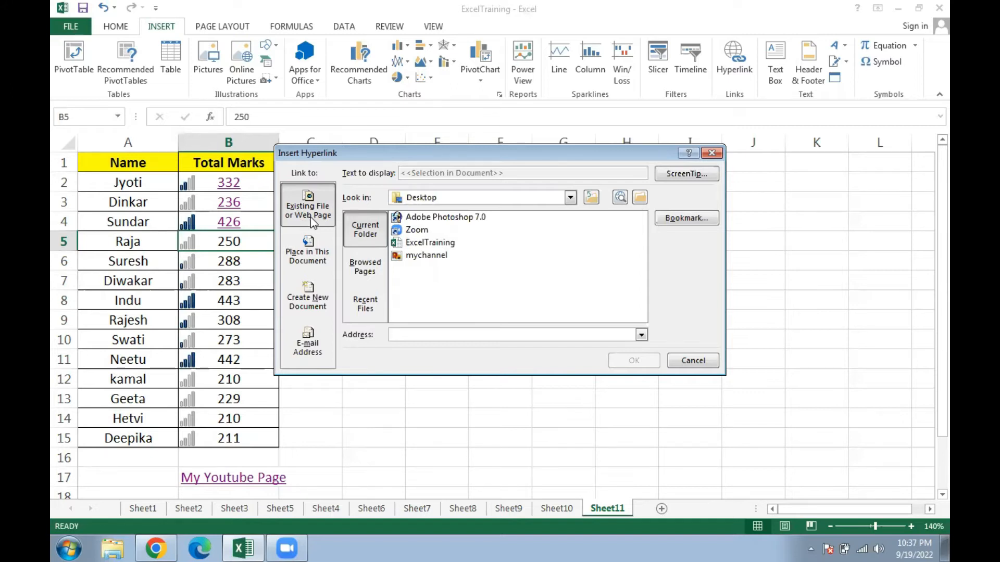
{"action": "left_click", "coordinate": [312, 255]}
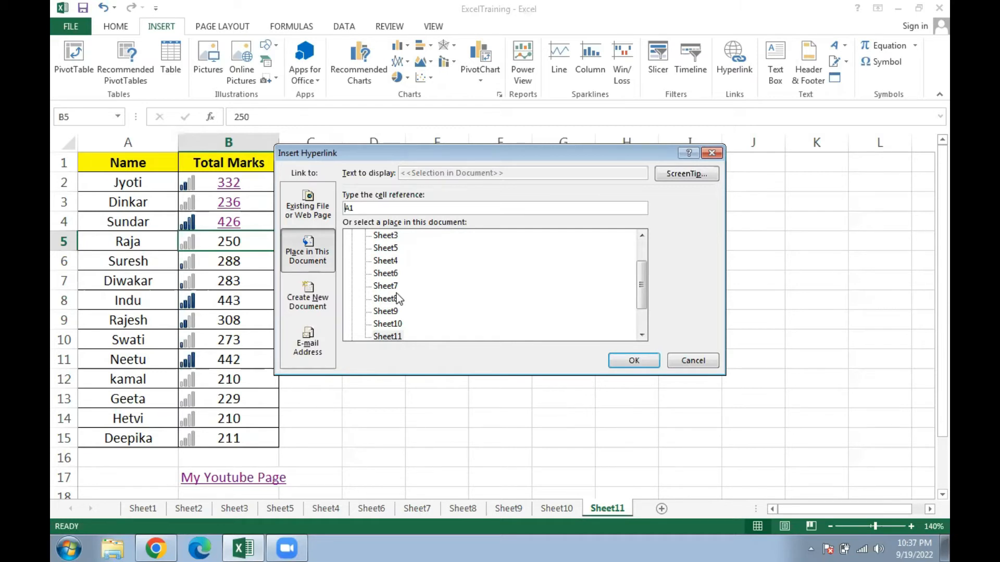
{"action": "left_click", "coordinate": [298, 301]}
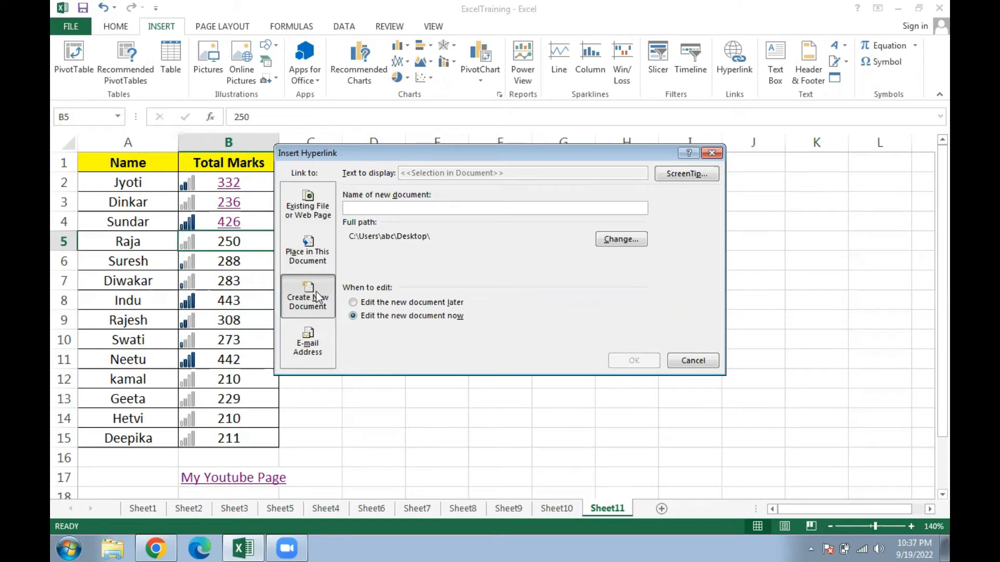
{"action": "left_click", "coordinate": [309, 345]}
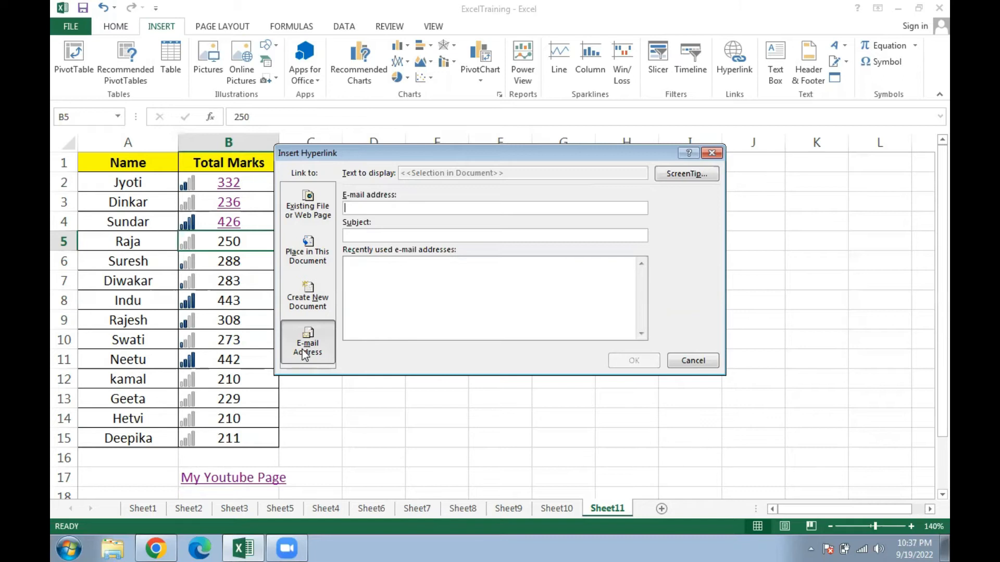
{"action": "left_click", "coordinate": [306, 251]}
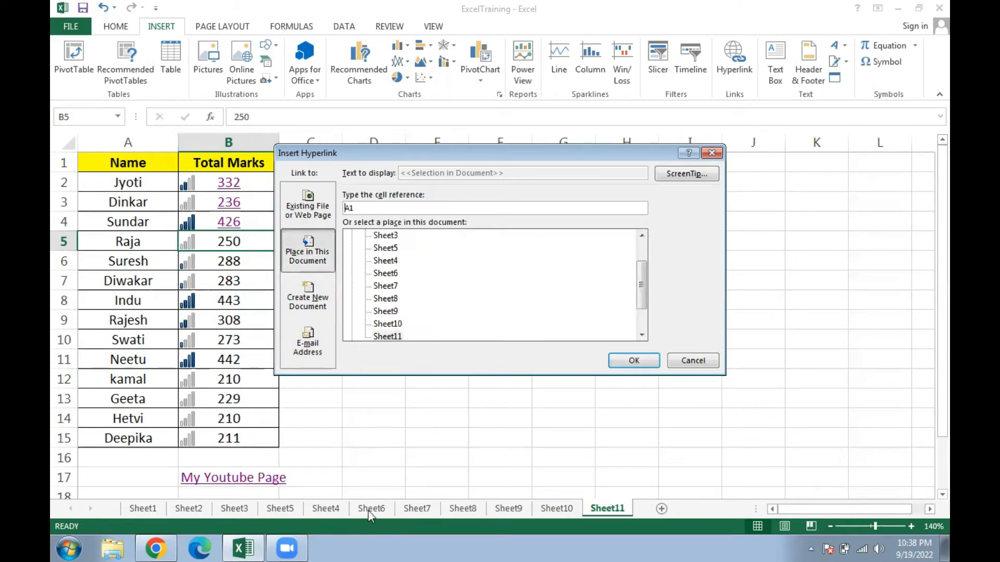
{"action": "left_click", "coordinate": [712, 152]}
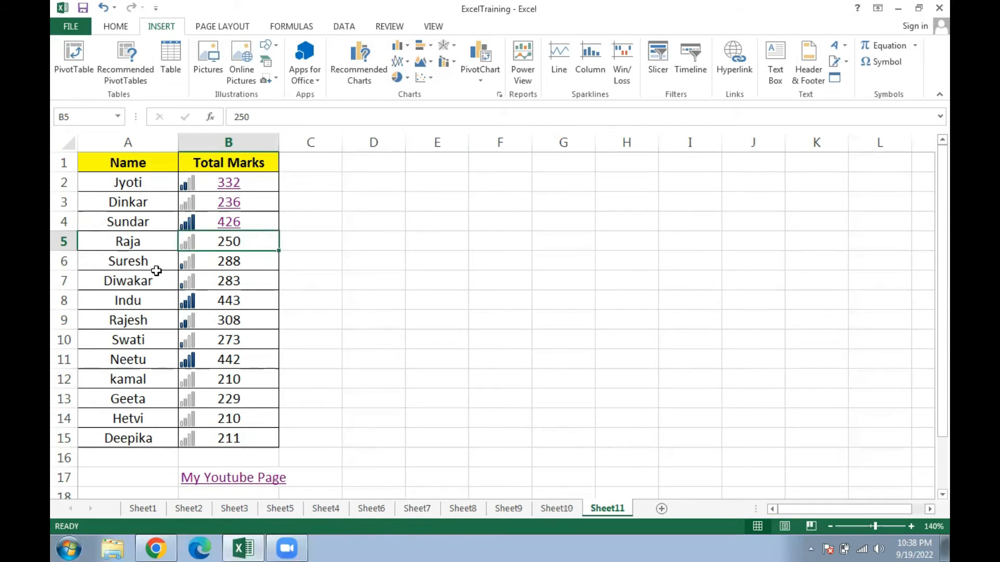
- View the full marks table on Sheet6 and return to Sheet11
{"action": "left_click", "coordinate": [407, 406]}
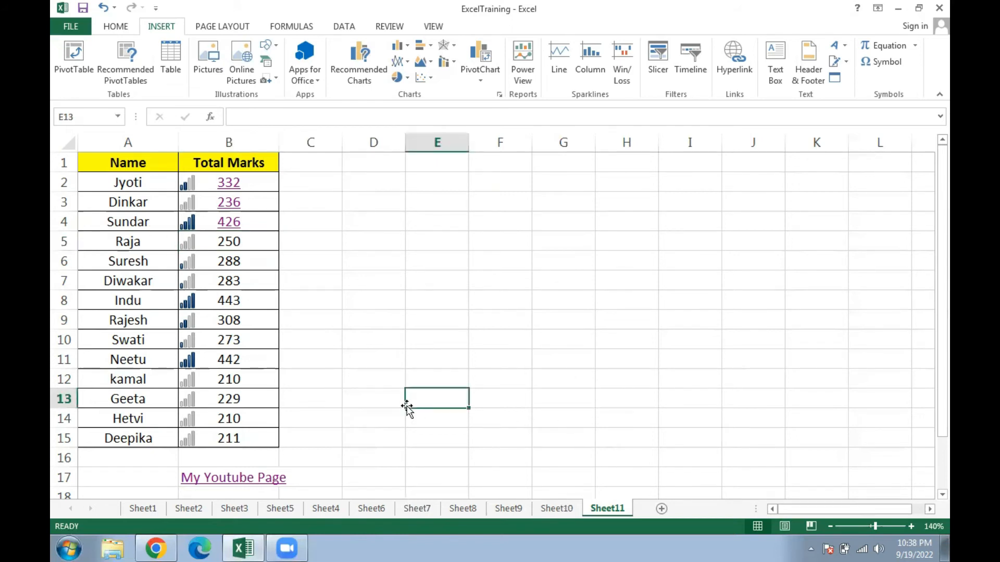
{"action": "left_click", "coordinate": [369, 509]}
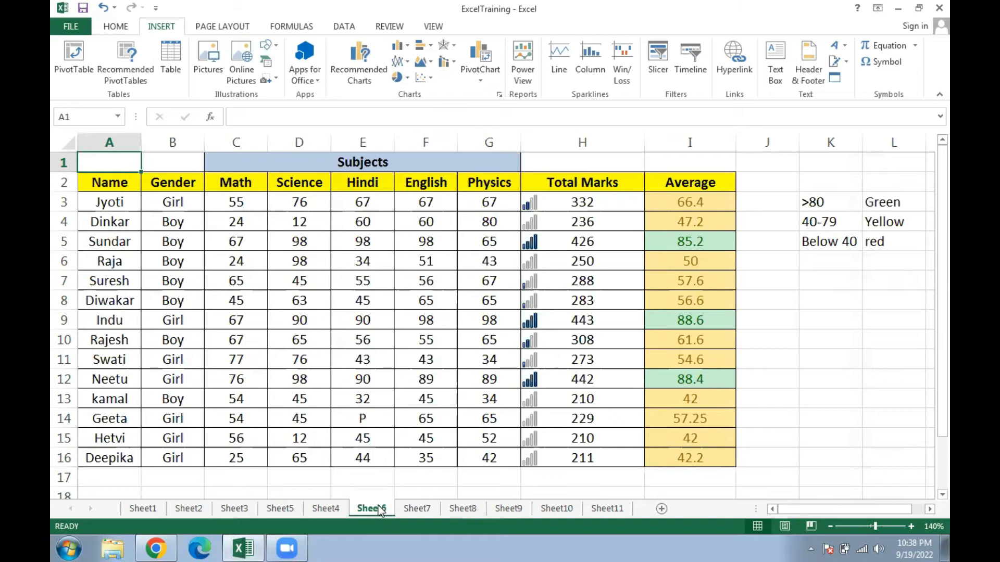
{"action": "left_click", "coordinate": [608, 509]}
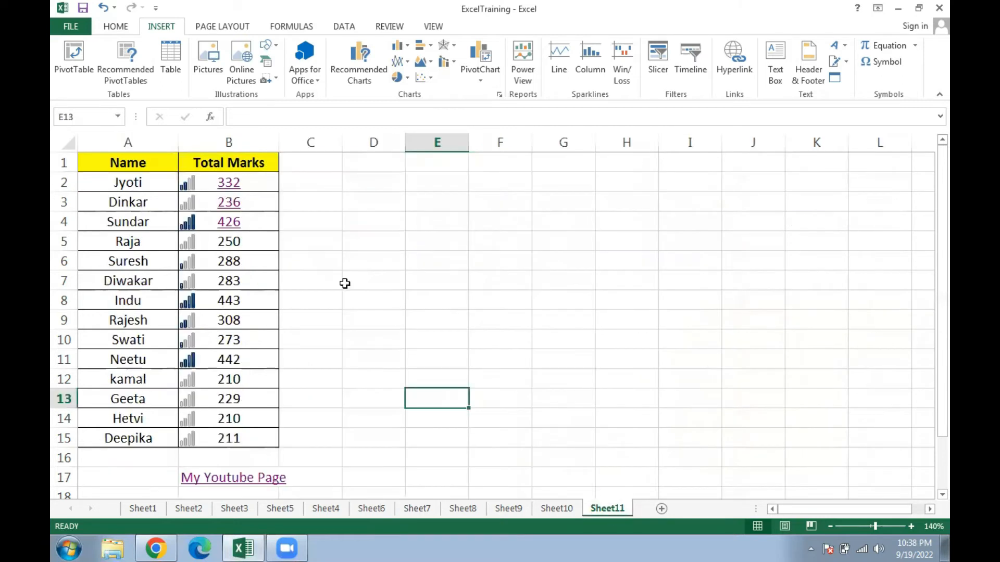
- Insert a hyperlink in cell B5 that leads to cell A1 of Sheet6 in this document
{"action": "left_click", "coordinate": [228, 243]}
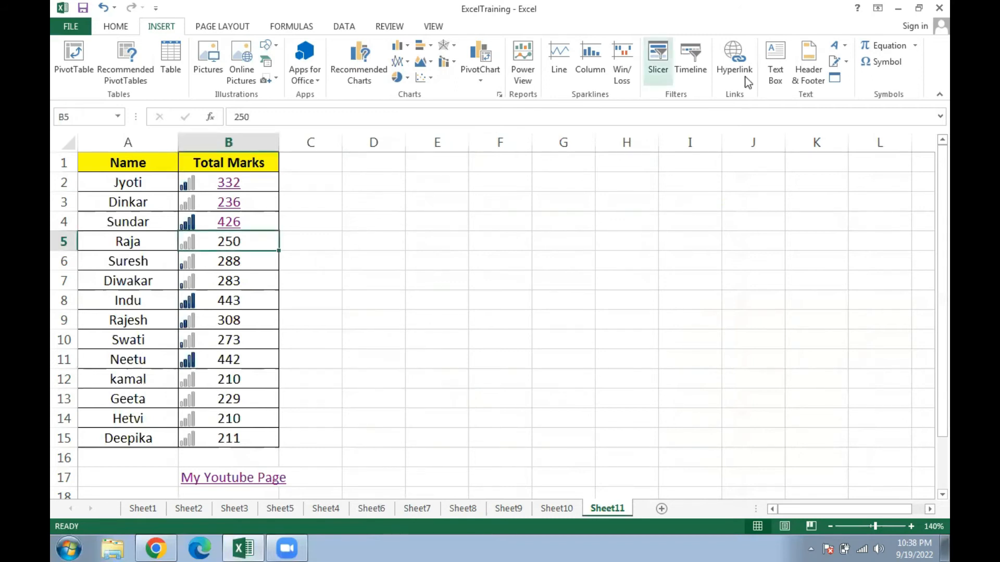
{"action": "left_click", "coordinate": [734, 65]}
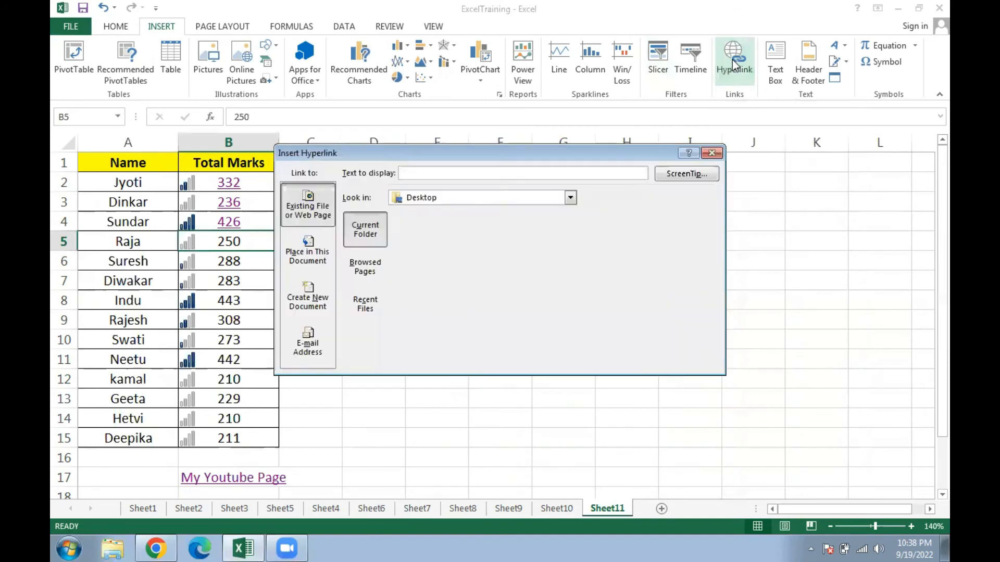
{"action": "left_click", "coordinate": [316, 254]}
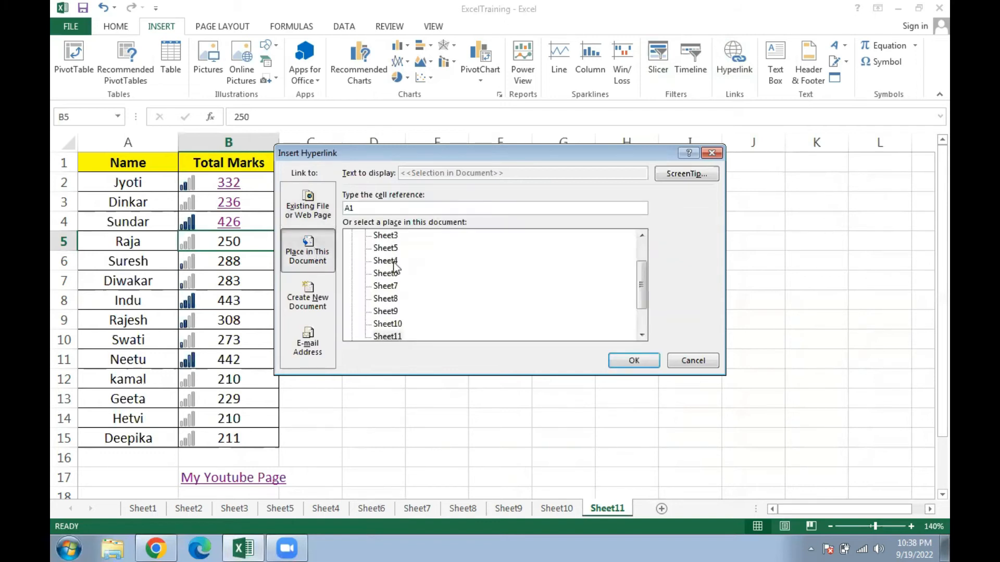
{"action": "left_click_drag", "start_coordinate": [642, 292], "coordinate": [642, 314]}
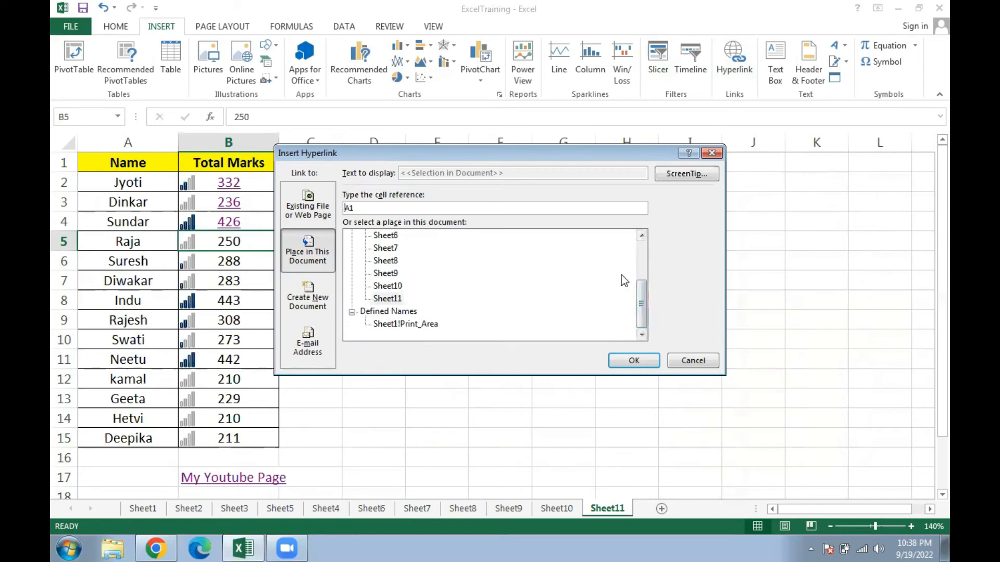
{"action": "left_click", "coordinate": [642, 236]}
{"action": "left_click", "coordinate": [641, 236]}
{"action": "left_click", "coordinate": [641, 236]}
{"action": "left_click", "coordinate": [388, 275]}
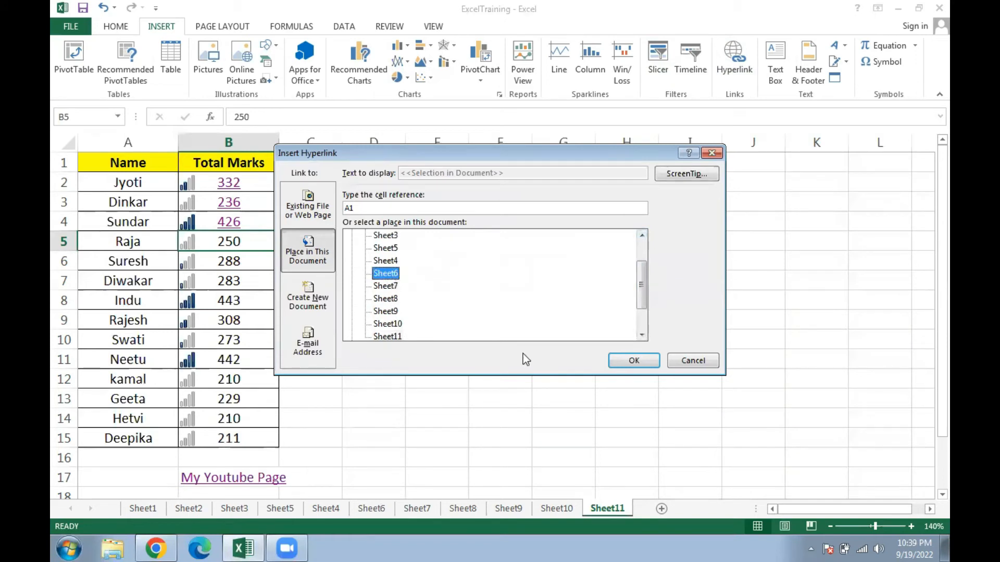
{"action": "left_click", "coordinate": [634, 361]}
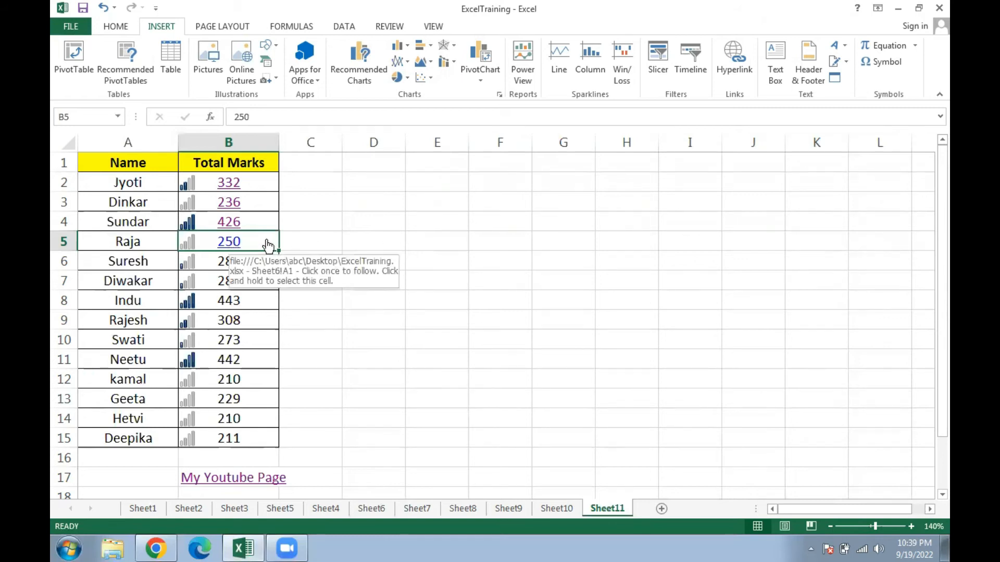
- Test the hyperlink in cell B5 twice, highlight the matching student's record A6:H6 on Sheet6, and return to Sheet11
{"action": "left_click", "coordinate": [235, 244]}
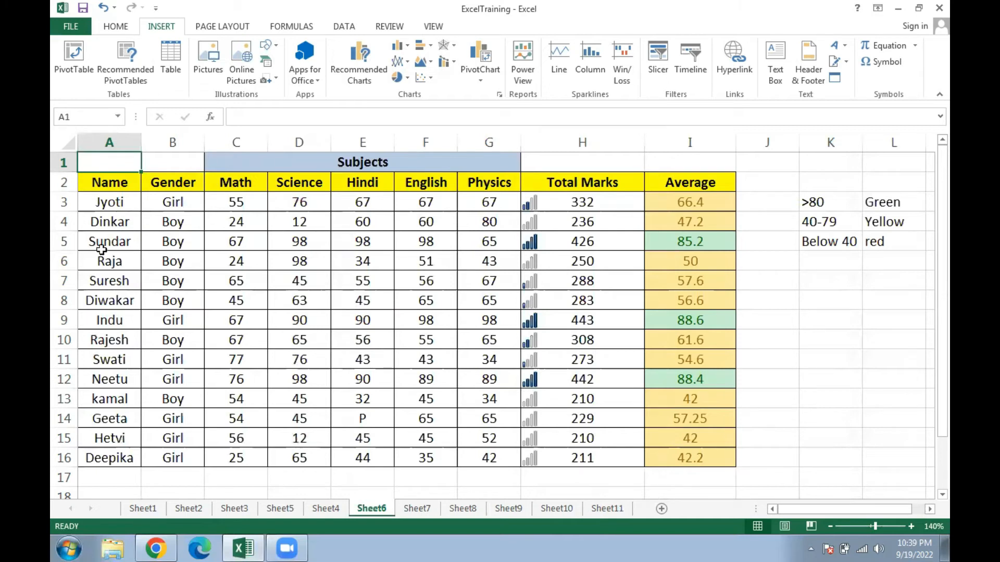
{"action": "left_click_drag", "start_coordinate": [107, 260], "coordinate": [245, 262]}
{"action": "left_click_drag", "start_coordinate": [363, 278], "coordinate": [593, 259]}
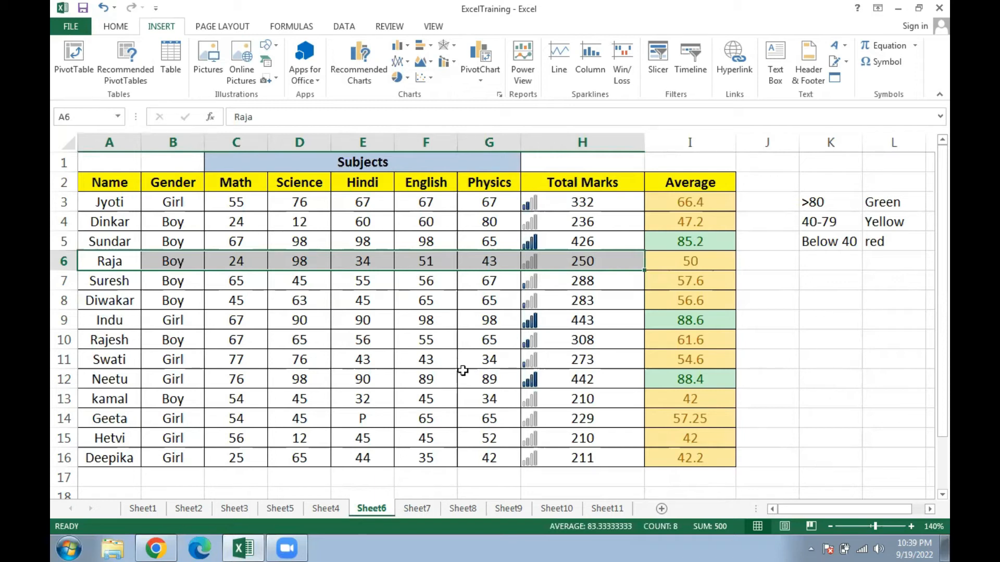
{"action": "left_click", "coordinate": [607, 509]}
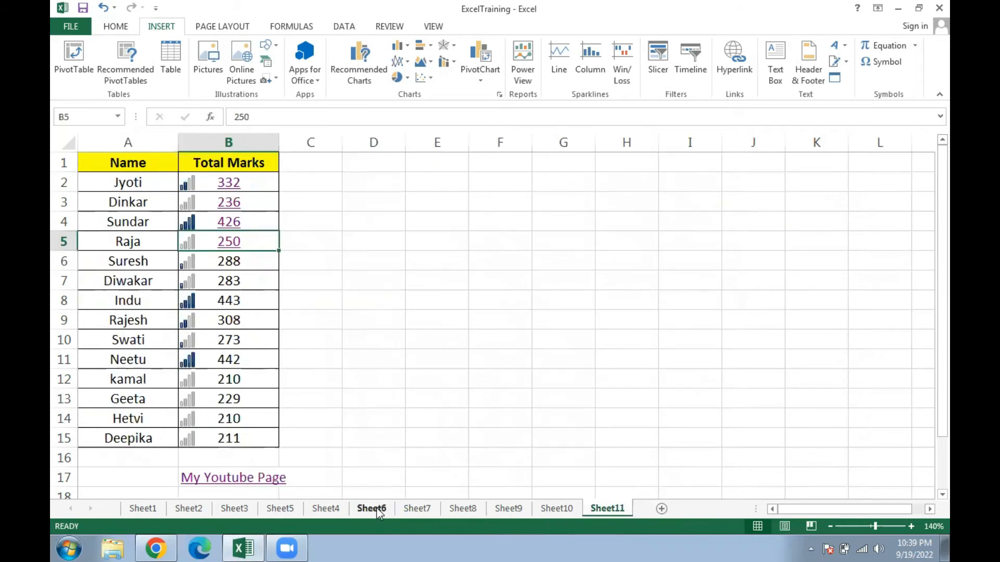
{"action": "left_click", "coordinate": [230, 242]}
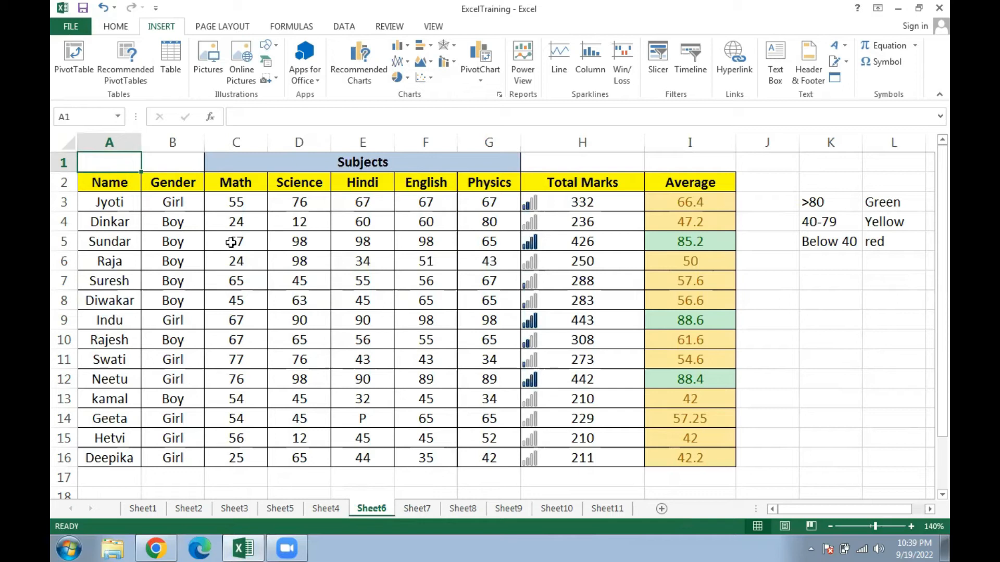
{"action": "left_click", "coordinate": [599, 510]}
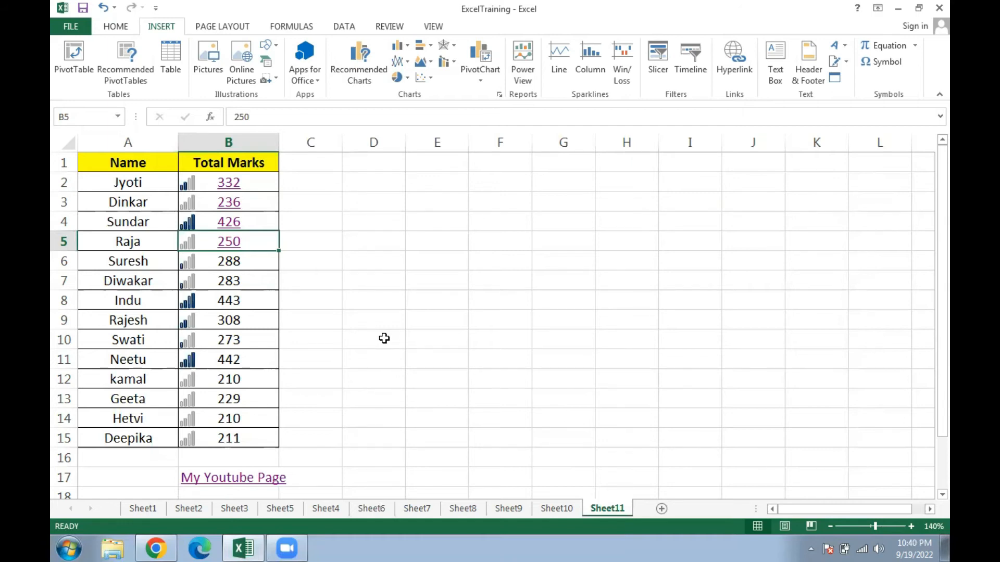
- Link the name in cell A6 to the existing Desktop file mychannel.png, after checking the browsed pages and recent files
{"action": "left_click", "coordinate": [130, 261]}
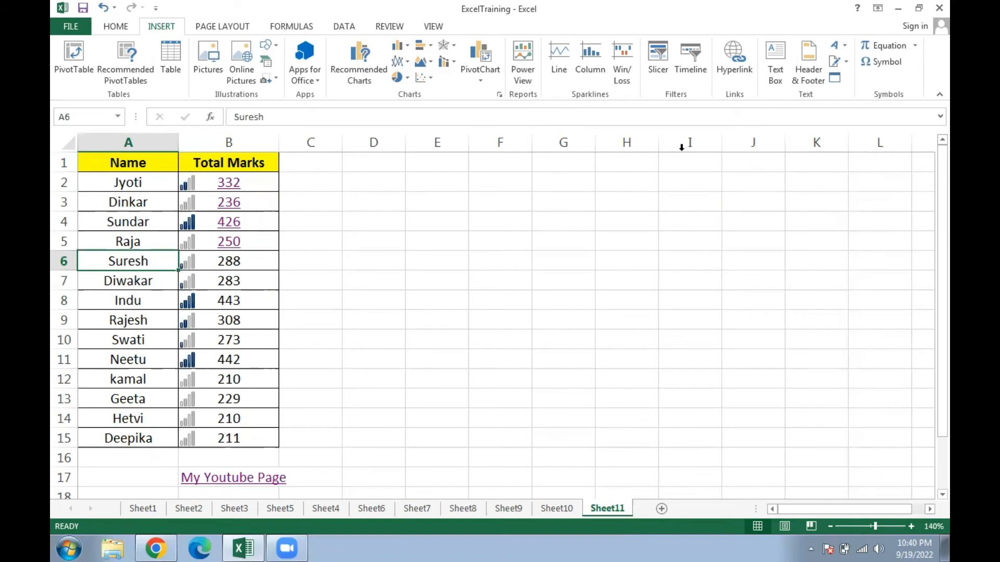
{"action": "left_click", "coordinate": [729, 70]}
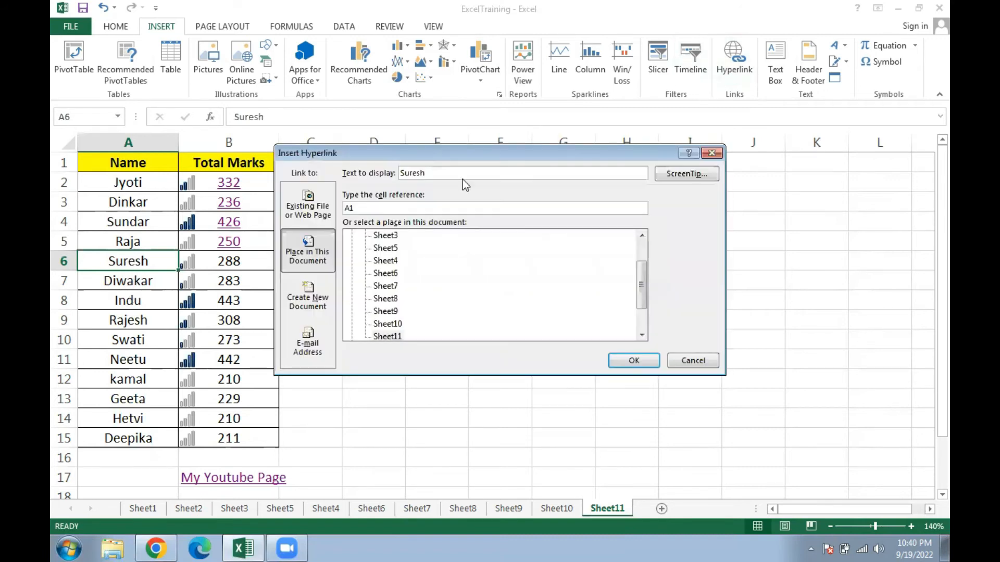
{"action": "left_click", "coordinate": [307, 200]}
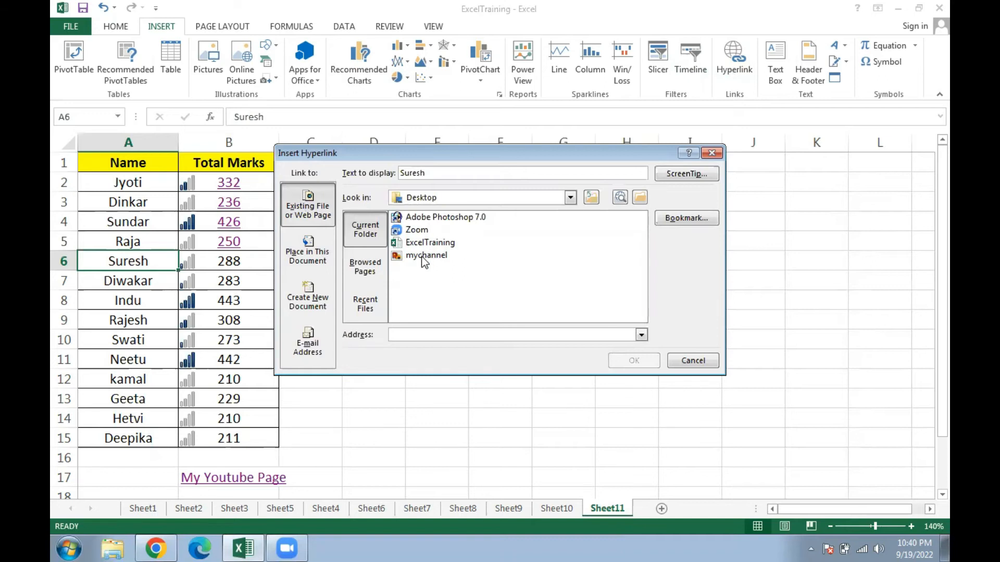
{"action": "left_click", "coordinate": [366, 267]}
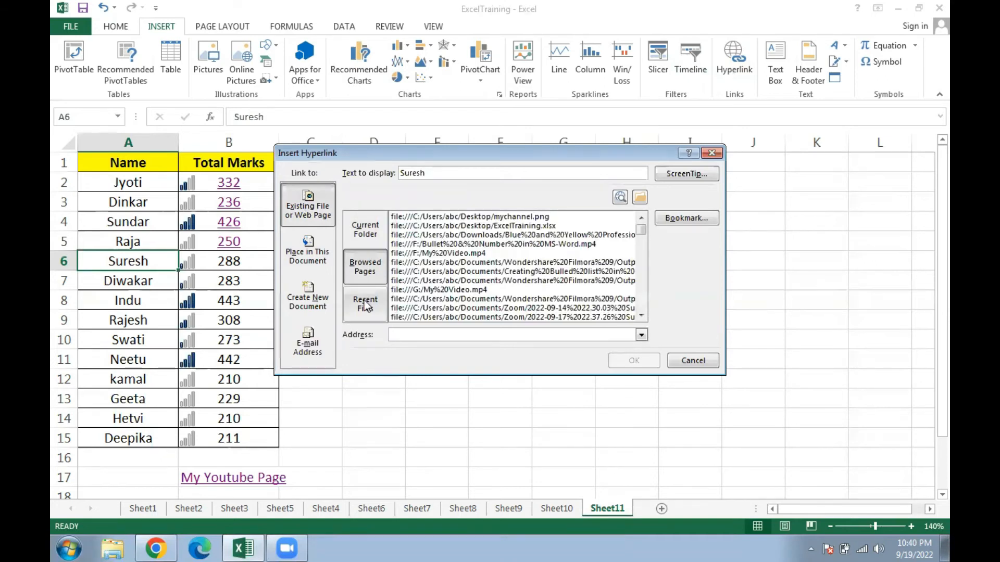
{"action": "left_click", "coordinate": [366, 306]}
{"action": "left_click", "coordinate": [366, 230]}
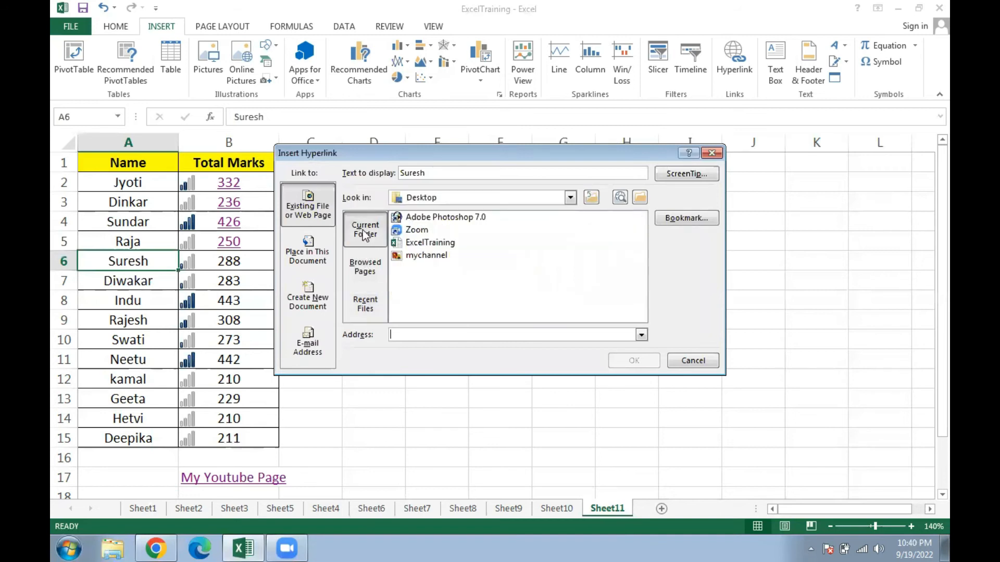
{"action": "left_click", "coordinate": [424, 255]}
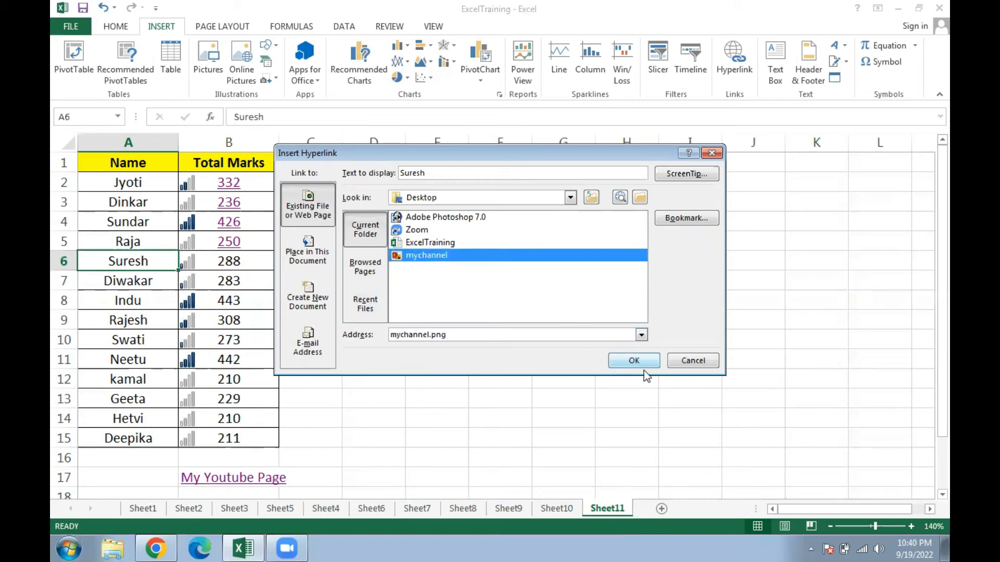
{"action": "left_click", "coordinate": [633, 360]}
{"action": "left_click", "coordinate": [461, 276]}
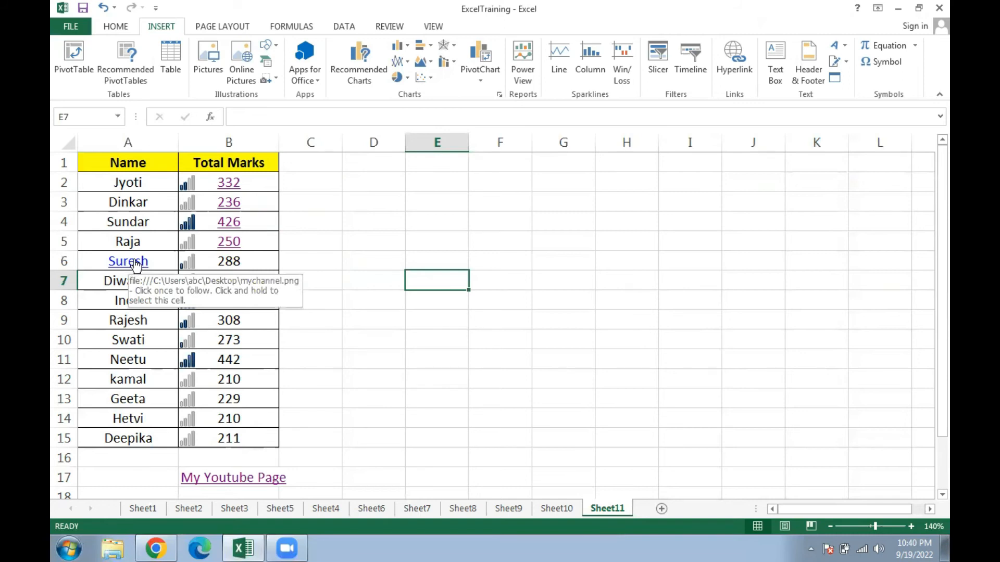
- Test the hyperlink in cell A6 by opening the linked picture, and close it to return to the worksheet
{"action": "left_click", "coordinate": [136, 264]}
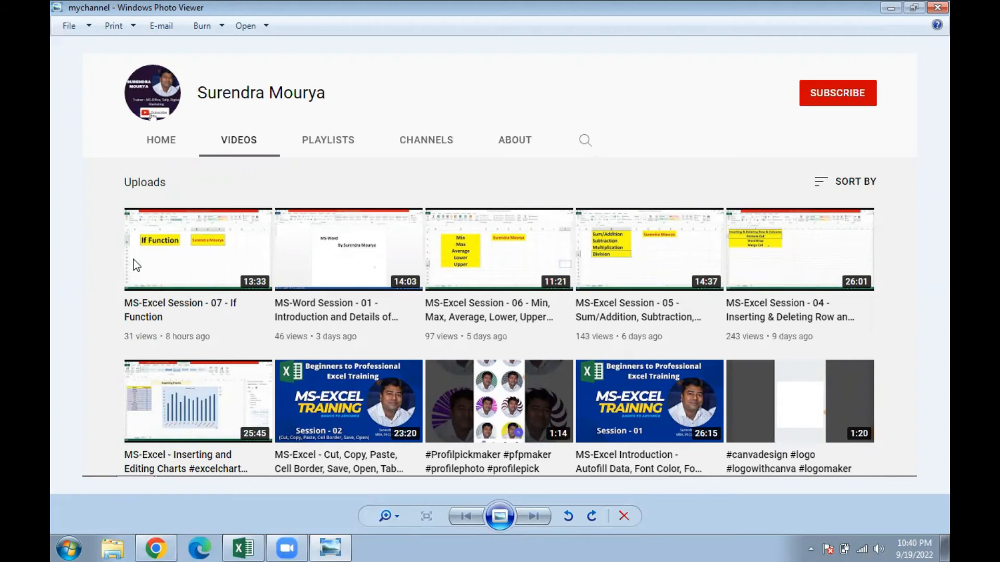
{"action": "left_click", "coordinate": [930, 7]}
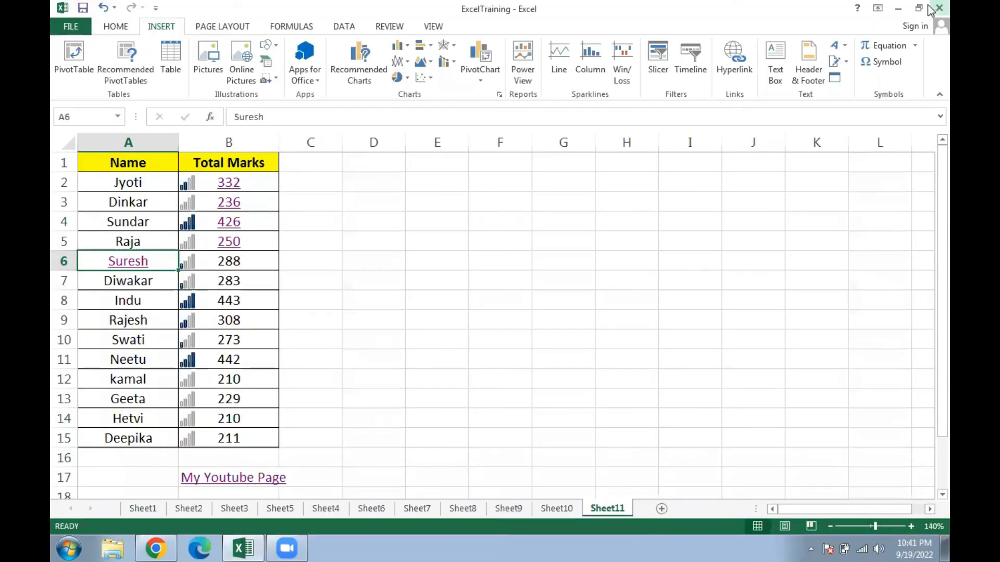
{"action": "left_click", "coordinate": [395, 344]}
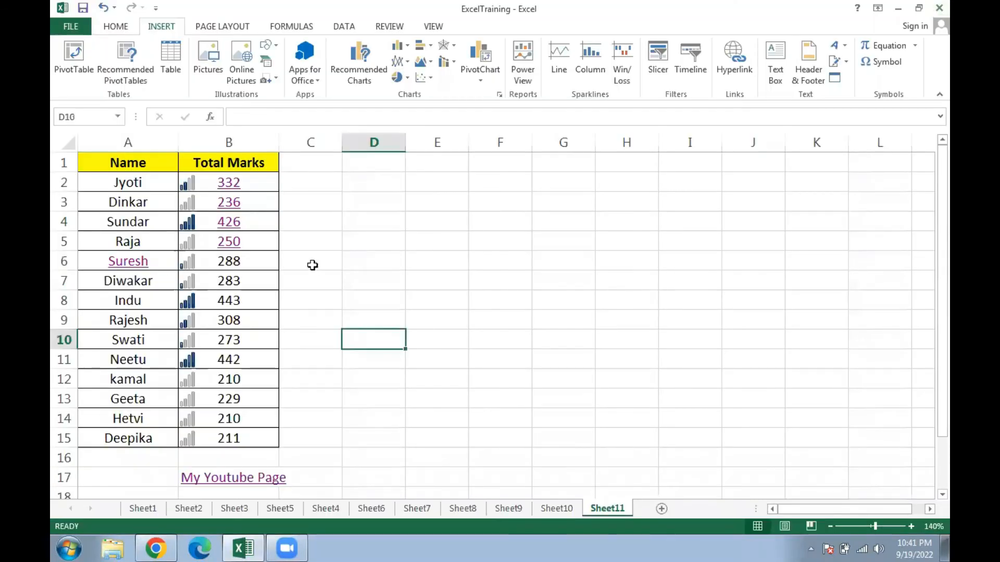
- Try to link cell A7 to a web page by browsing to the Zoom site in Firefox, and close the dialog without adding a link
{"action": "left_click", "coordinate": [132, 283]}
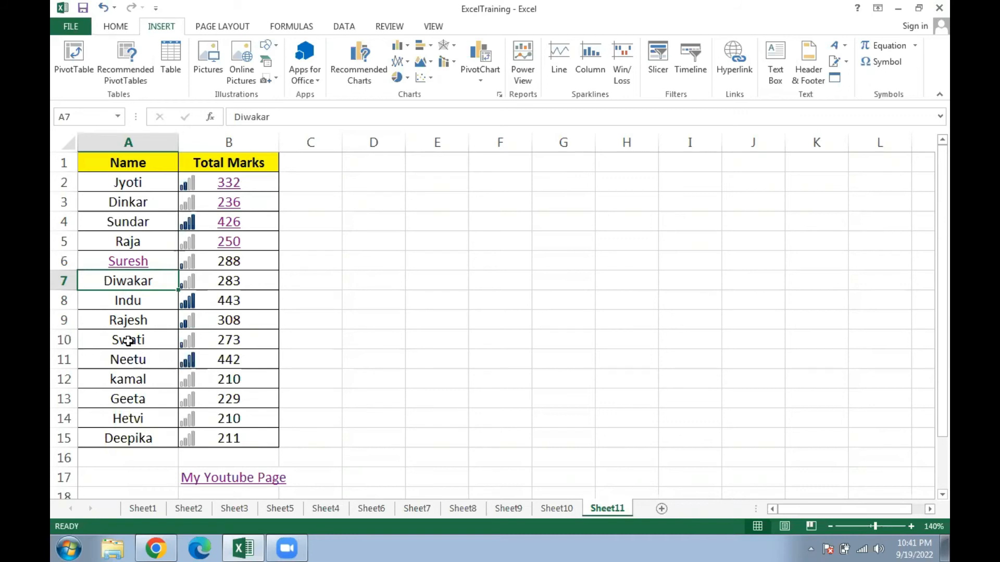
{"action": "left_click", "coordinate": [733, 62]}
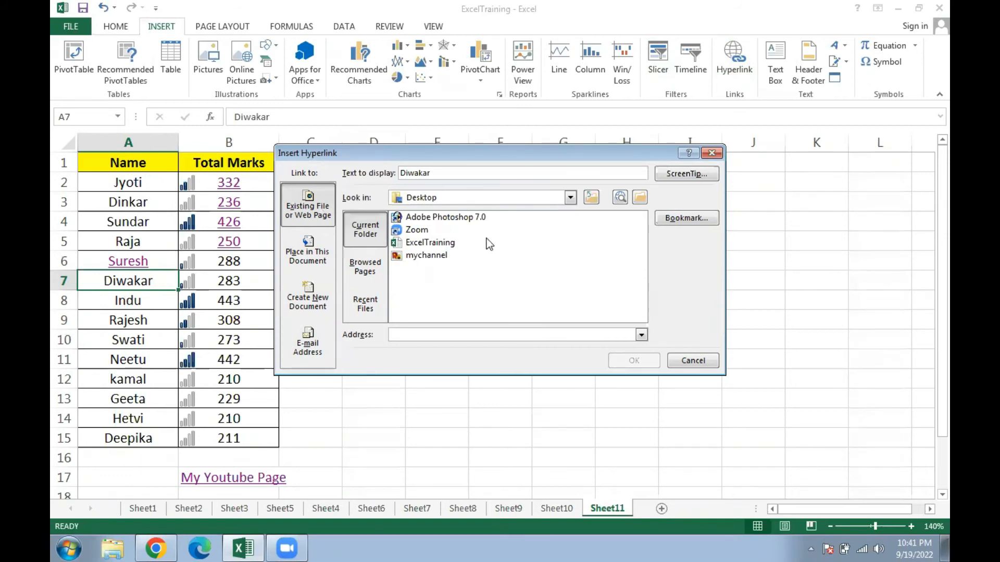
{"action": "left_click", "coordinate": [619, 197]}
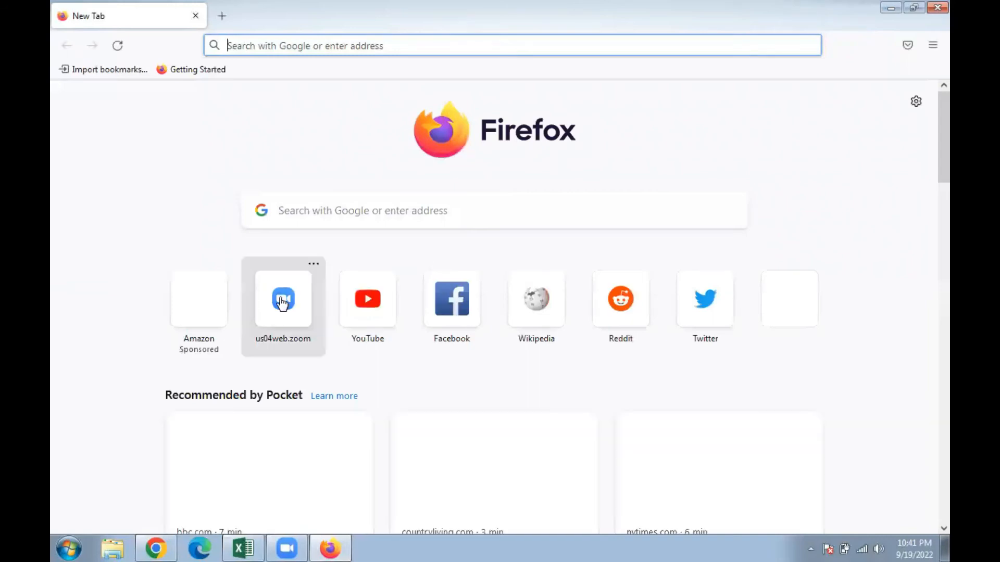
{"action": "left_click", "coordinate": [283, 304]}
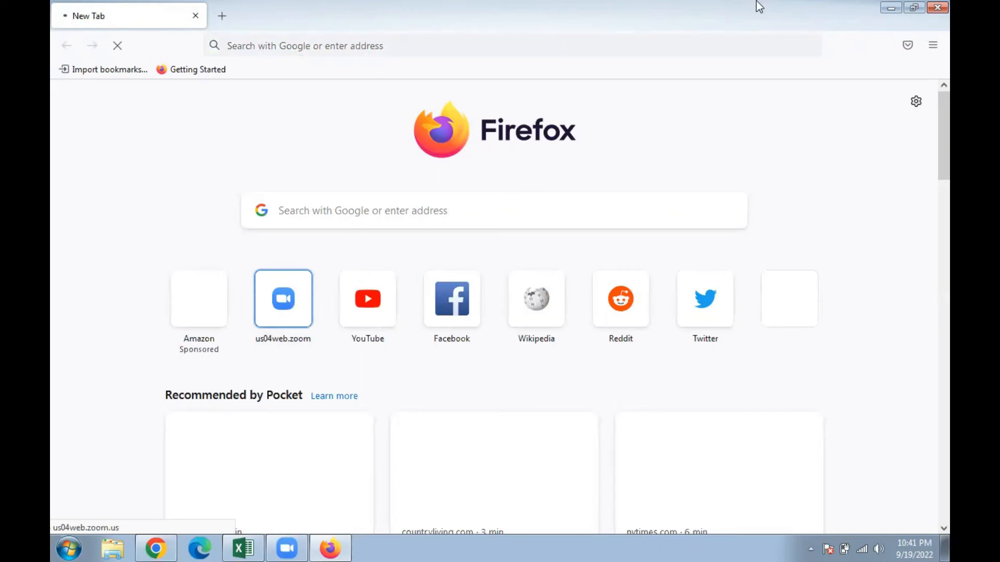
{"action": "left_click", "coordinate": [936, 8]}
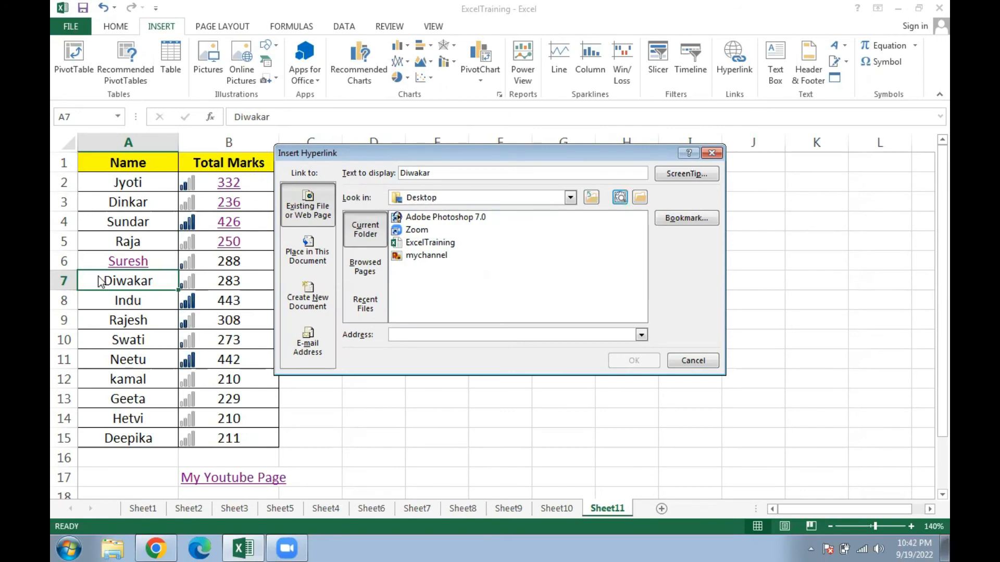
{"action": "left_click", "coordinate": [713, 153]}
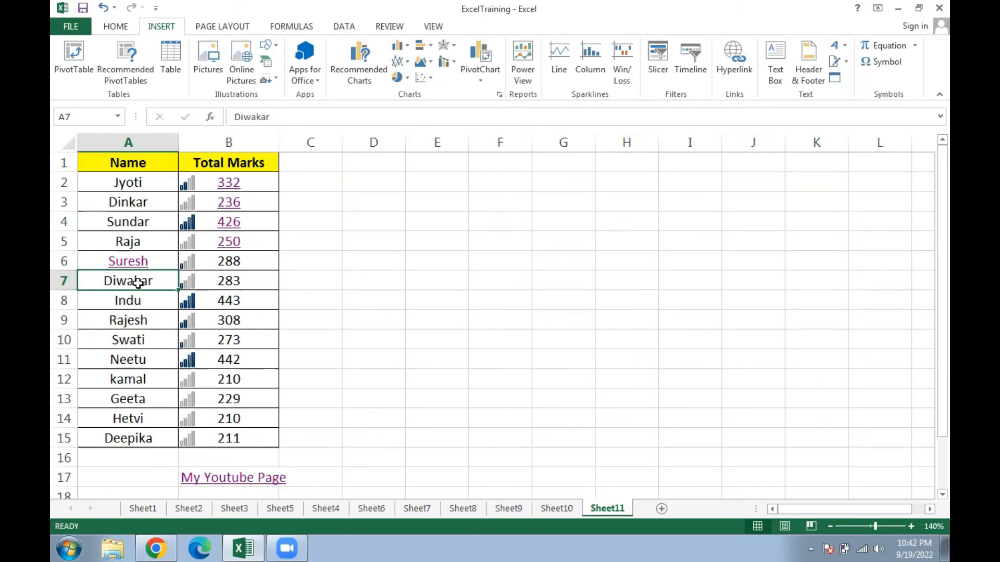
- Link the name in cell A8 to the existing file BDay Party.docx in the Documents library, after checking the other link types
{"action": "left_click", "coordinate": [129, 304]}
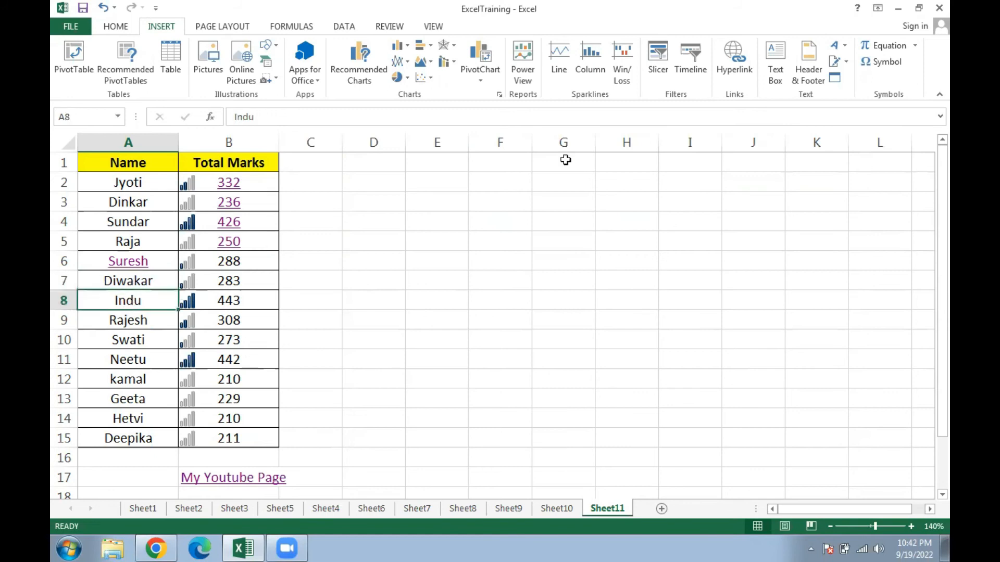
{"action": "left_click", "coordinate": [727, 68]}
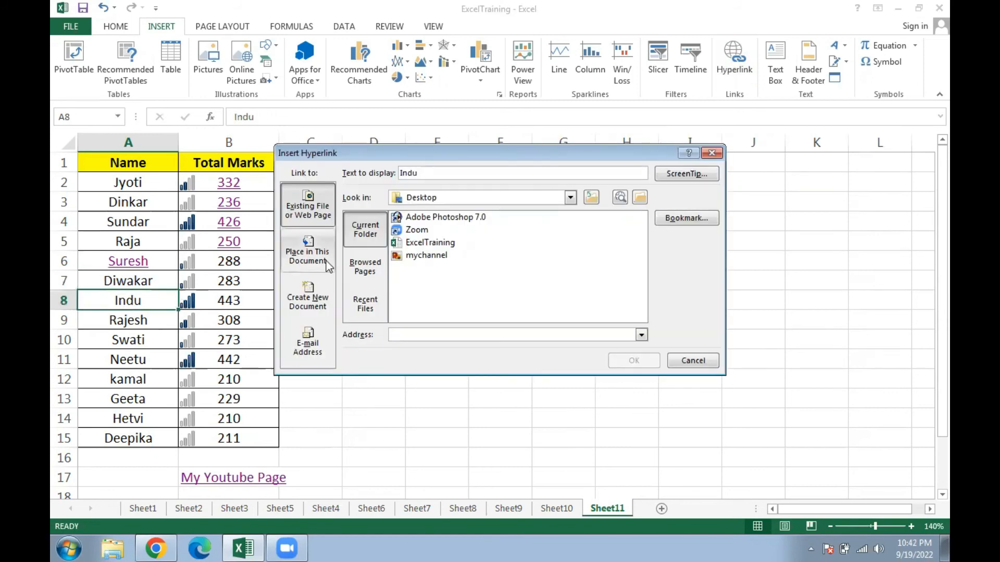
{"action": "left_click", "coordinate": [308, 250]}
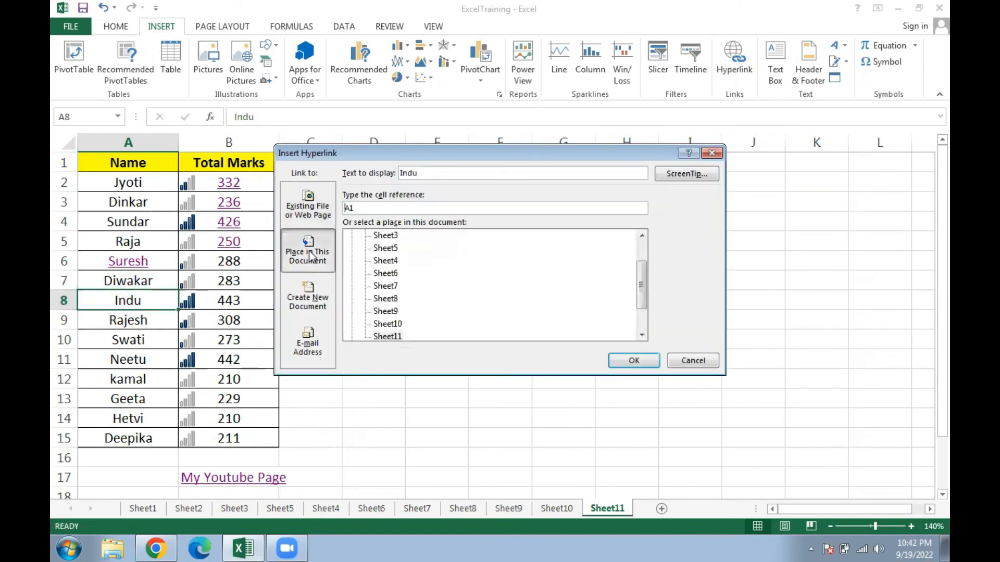
{"action": "left_click", "coordinate": [311, 295]}
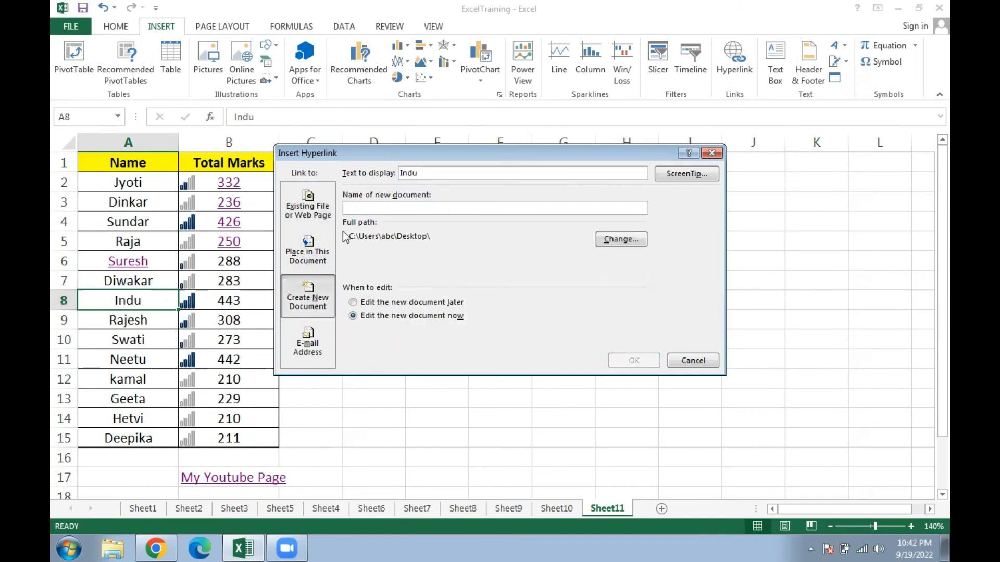
{"action": "left_click", "coordinate": [308, 345]}
{"action": "left_click", "coordinate": [311, 214]}
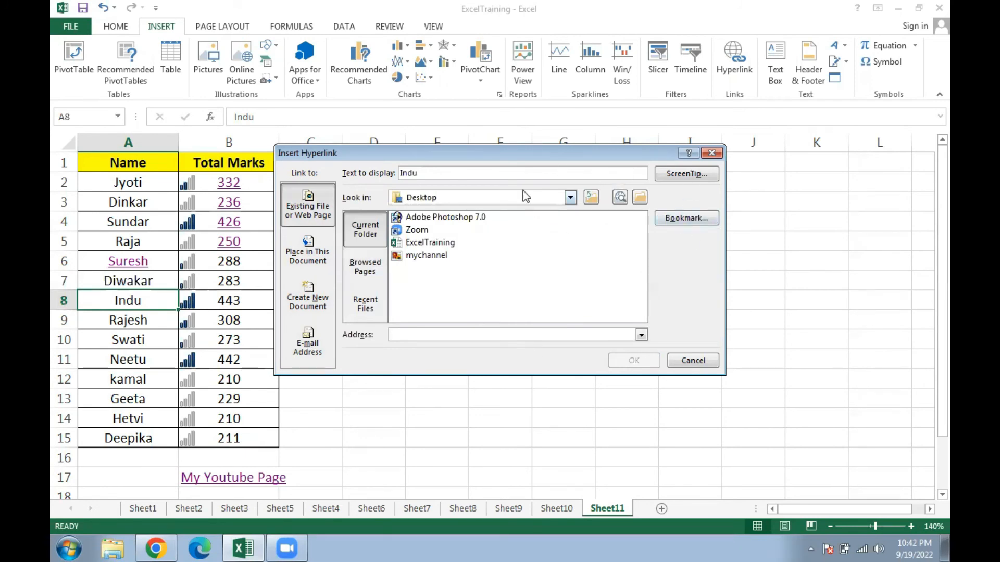
{"action": "left_click", "coordinate": [640, 197]}
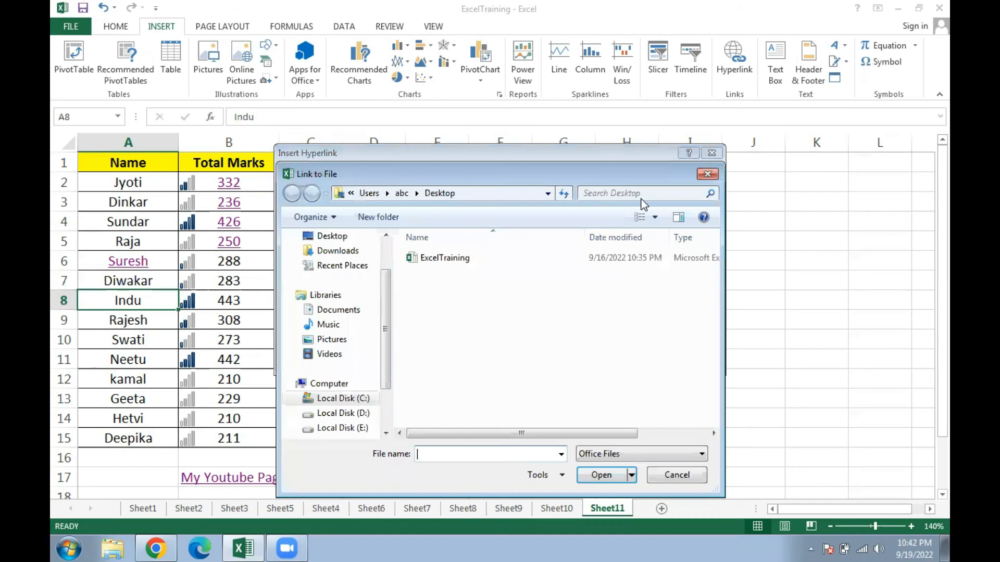
{"action": "left_click", "coordinate": [339, 311]}
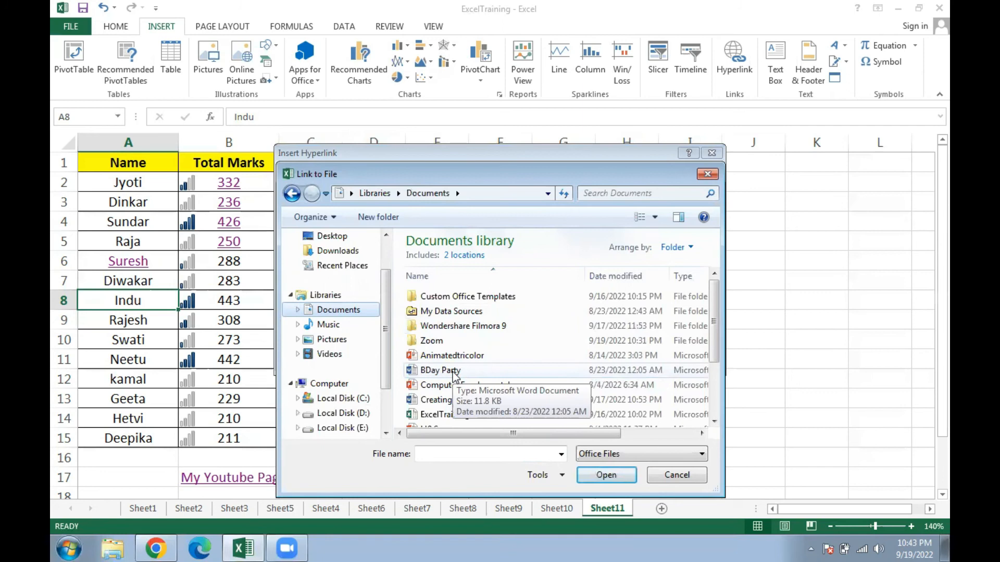
{"action": "left_click", "coordinate": [423, 372]}
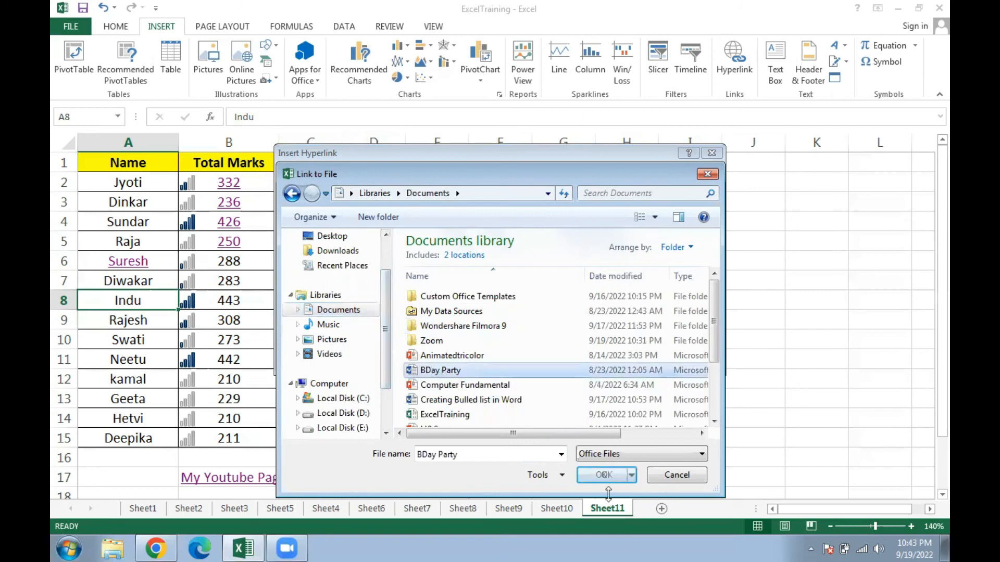
{"action": "left_click", "coordinate": [603, 474]}
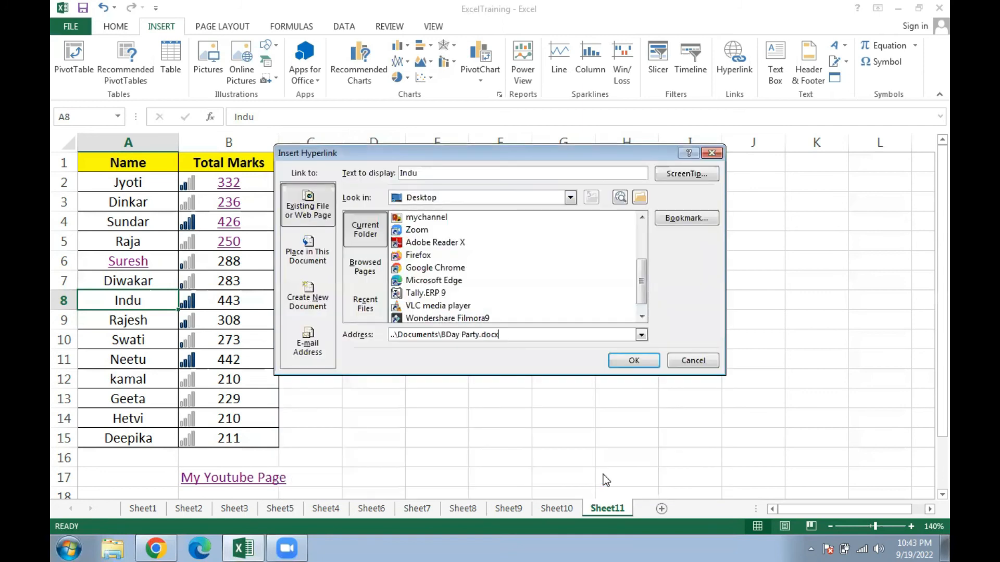
{"action": "left_click", "coordinate": [632, 356]}
{"action": "left_click", "coordinate": [424, 323]}
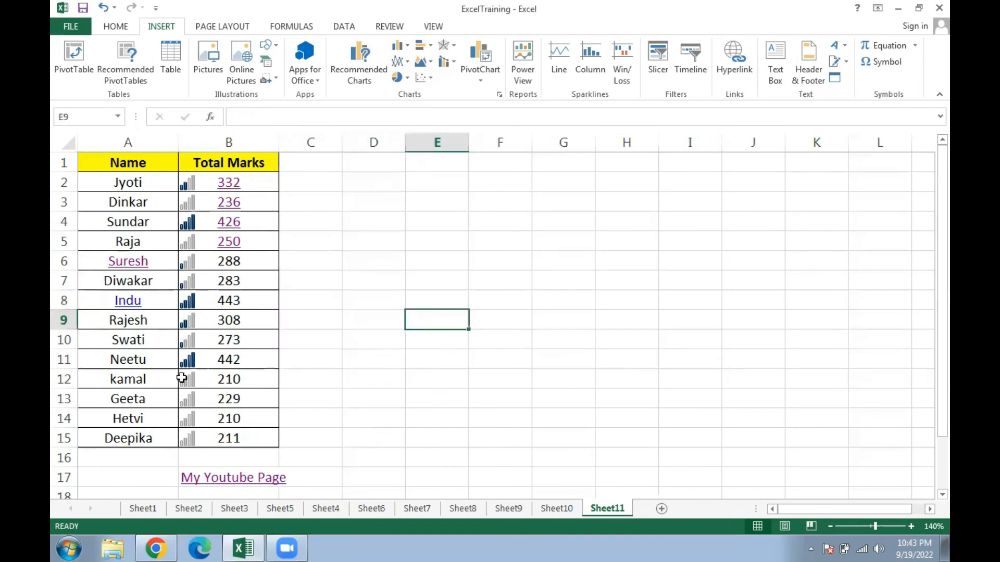
- Test the hyperlink in cell A8 twice, closing the linked Word document each time to return to the worksheet
{"action": "left_click", "coordinate": [134, 302]}
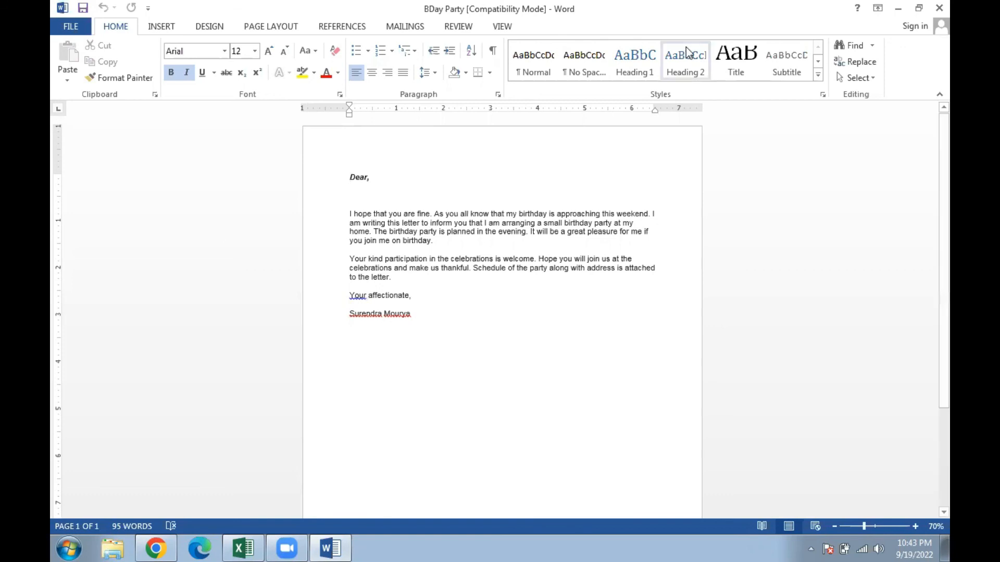
{"action": "left_click", "coordinate": [932, 7]}
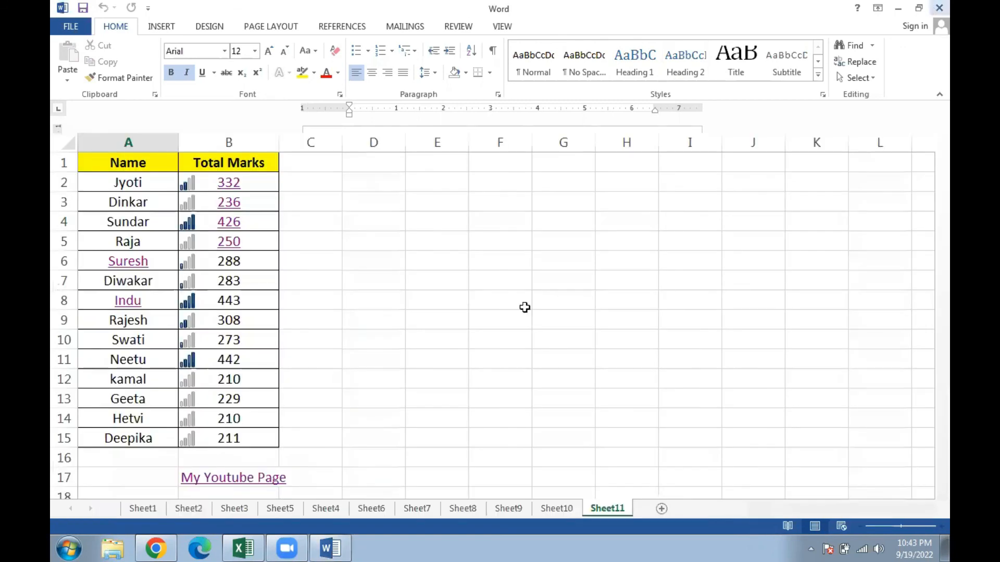
{"action": "left_click", "coordinate": [149, 342]}
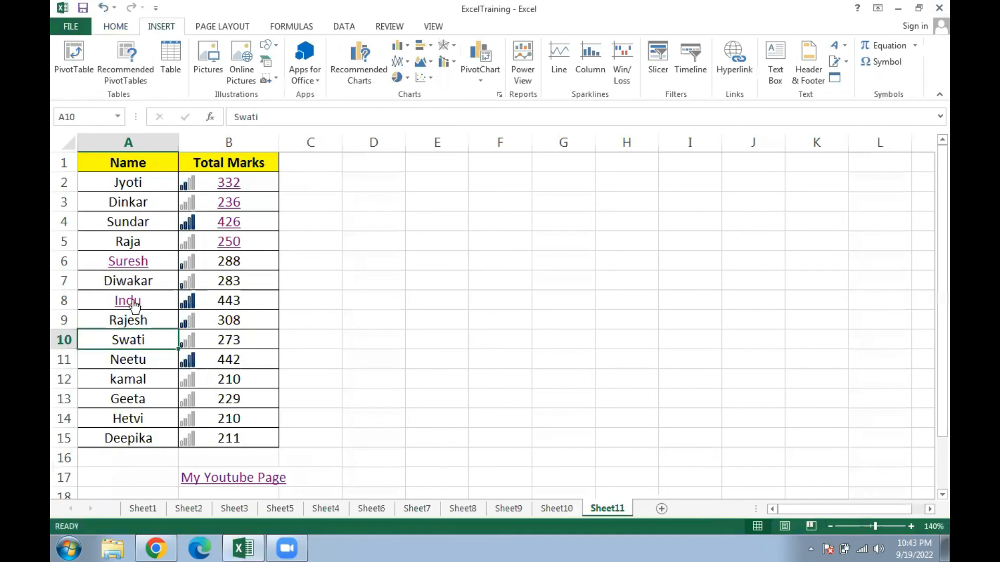
{"action": "left_click", "coordinate": [130, 301]}
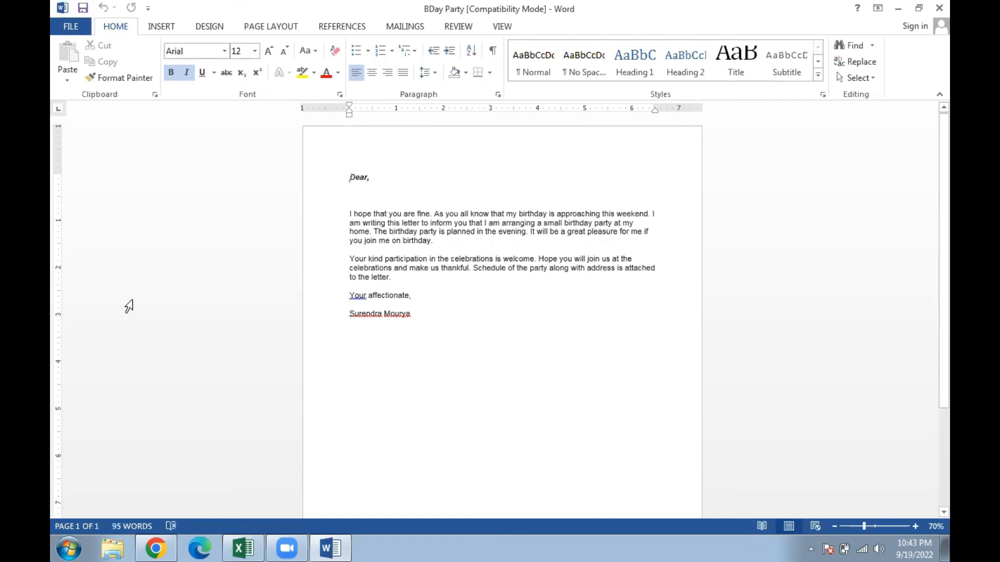
{"action": "left_click", "coordinate": [932, 7]}
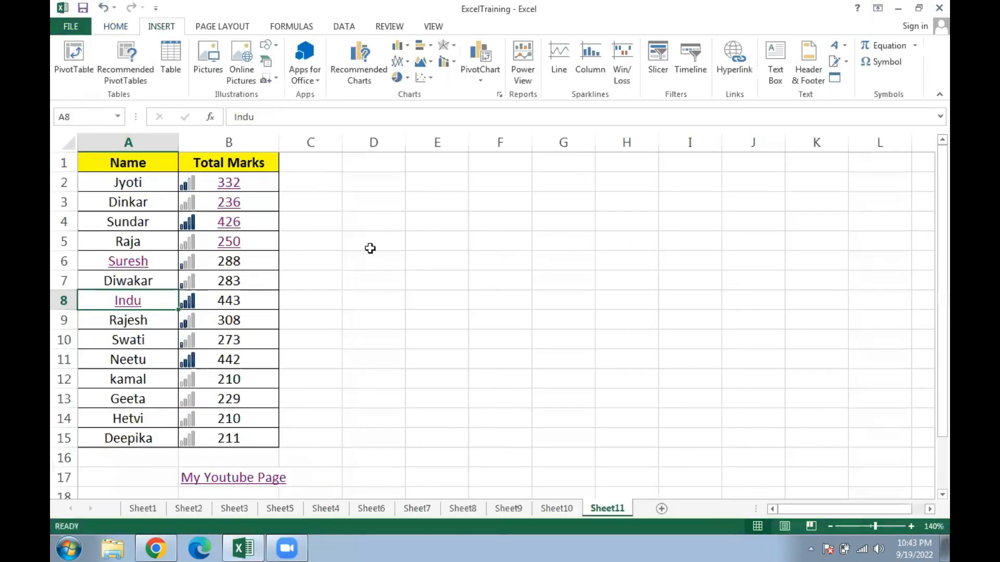
{"action": "left_click", "coordinate": [370, 249]}
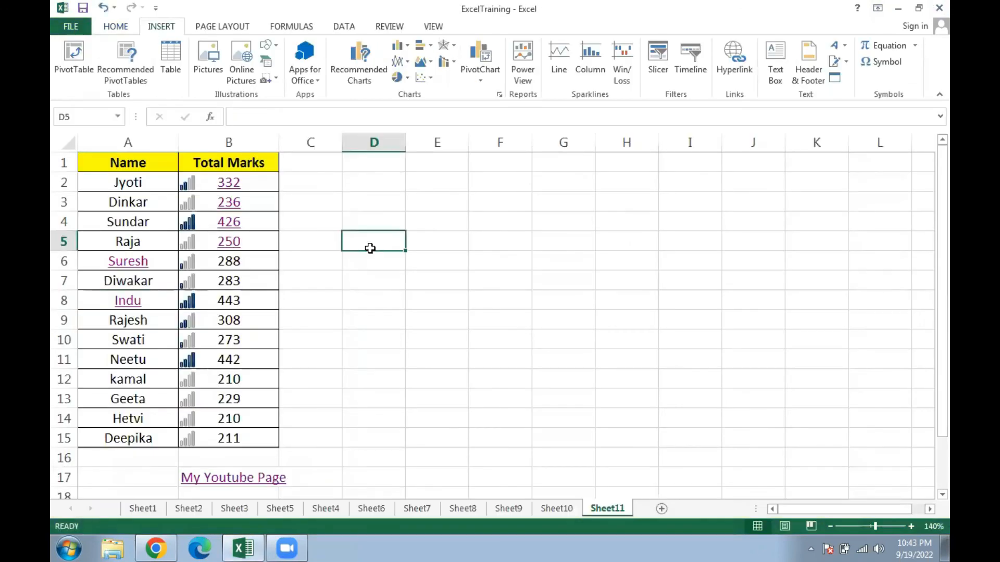